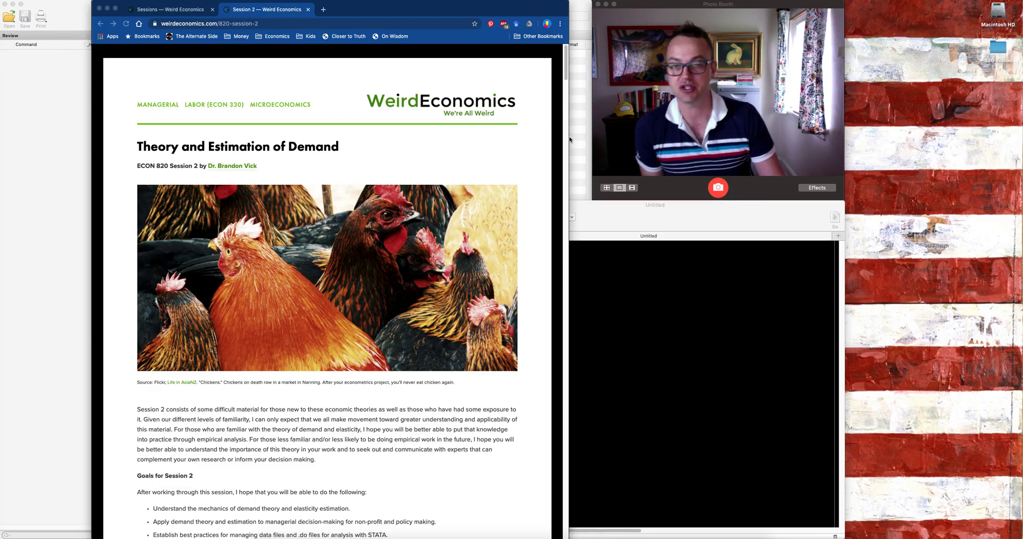
# Step: Go to the "File Management and DO Files in STATA" section of the Session 2 course page
pyautogui.click(567, 75)
pyautogui.click(566, 103)
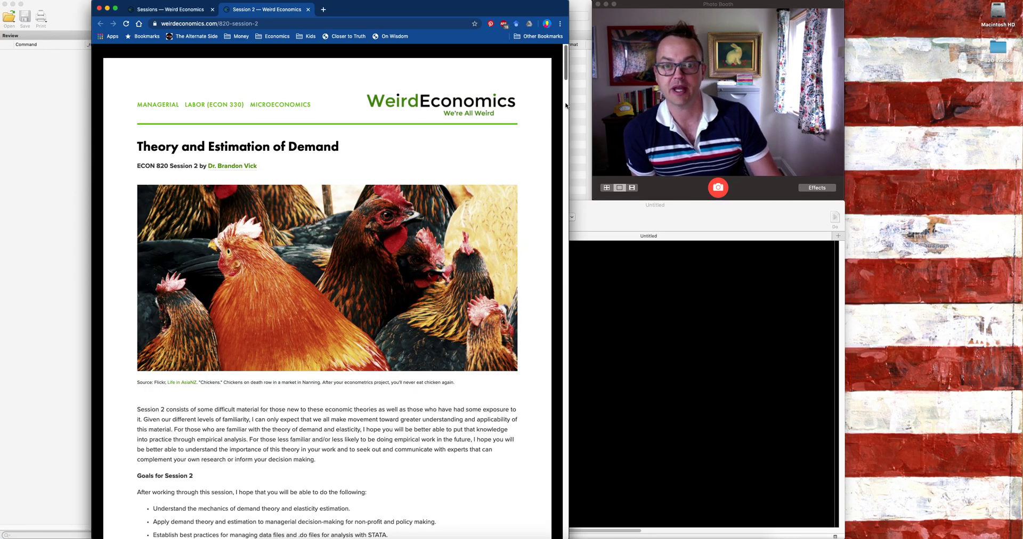
pyautogui.moveTo(567, 103); pyautogui.dragTo(593, 501)
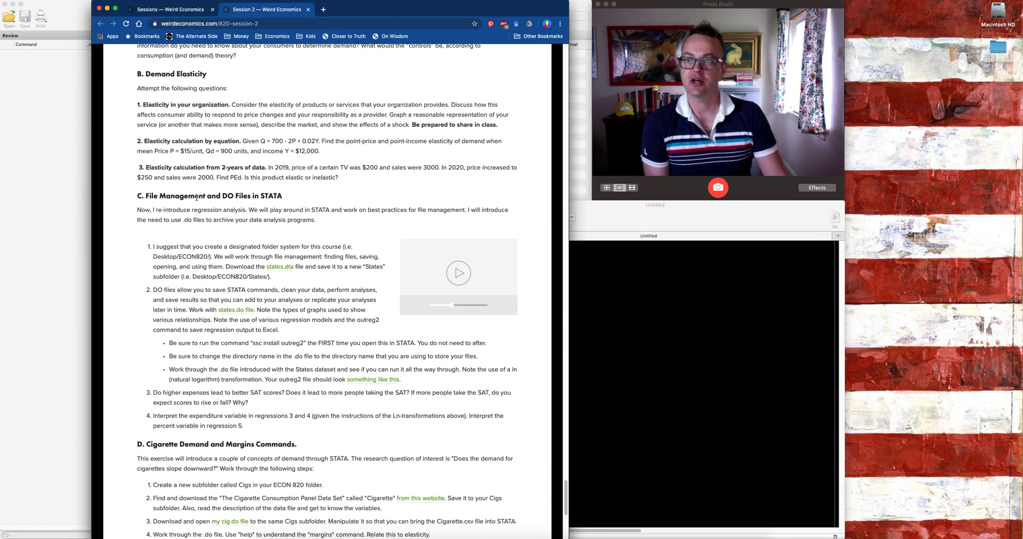
pyautogui.scroll(-5, 522, 304)
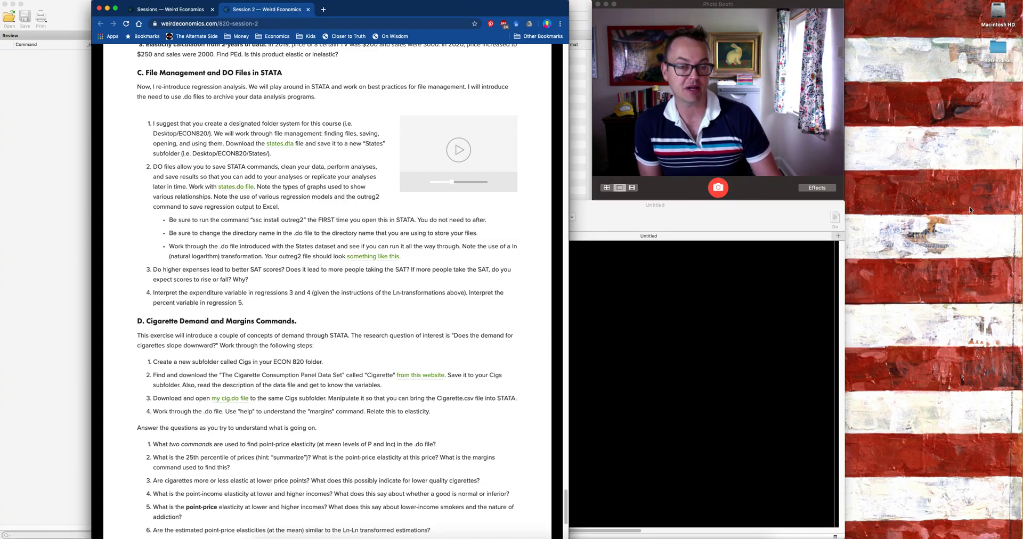
# Step: Create a new folder on the desktop named ECON 820
pyautogui.rightClick(985, 98)
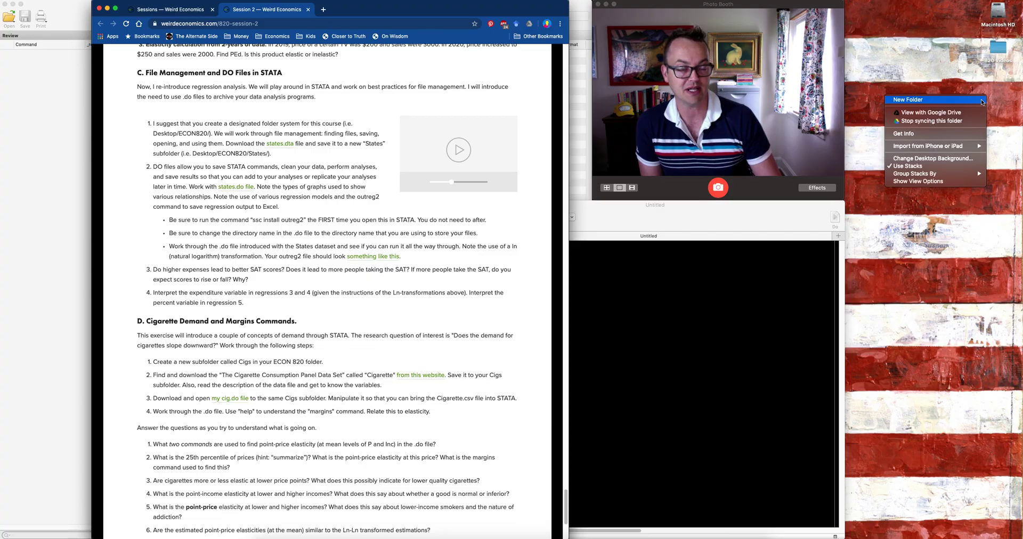
pyautogui.click(982, 102)
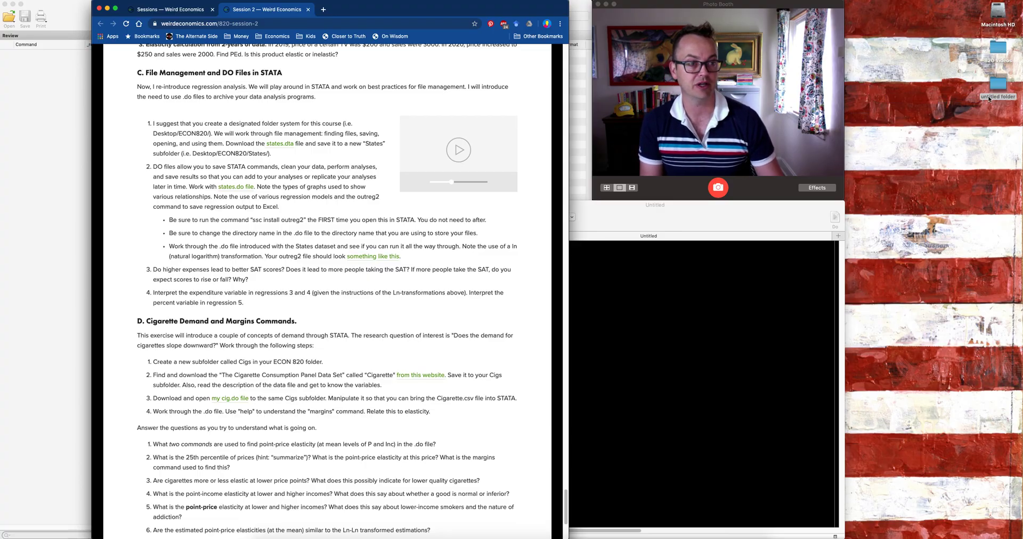
pyautogui.click(988, 98)
pyautogui.click(989, 99)
pyautogui.write('ECON 820')
pyautogui.press('Return')
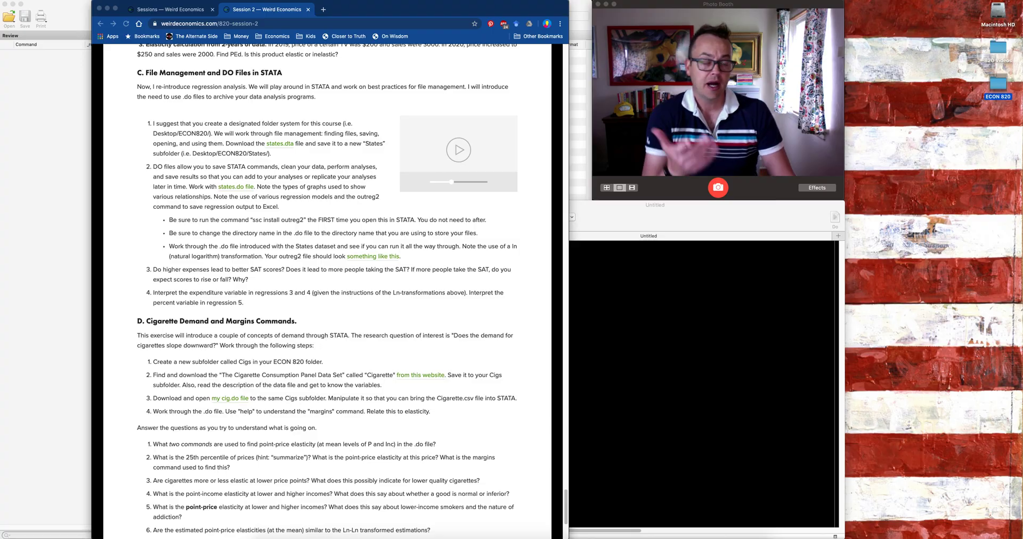
# Step: Open the ECON 820 folder beside the course page and create a subfolder named States in it
pyautogui.doubleClick(1001, 89)
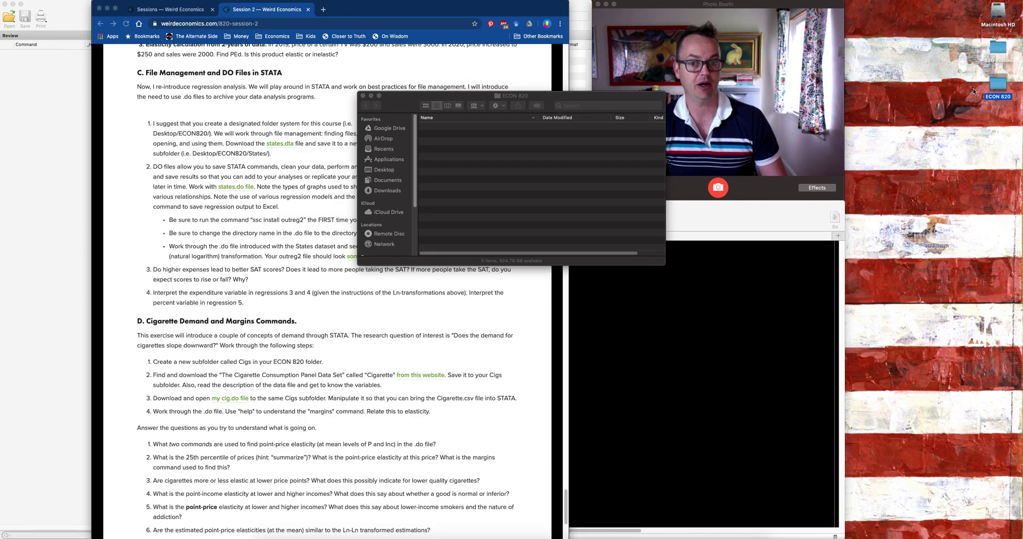
pyautogui.moveTo(558, 96); pyautogui.dragTo(900, 130)
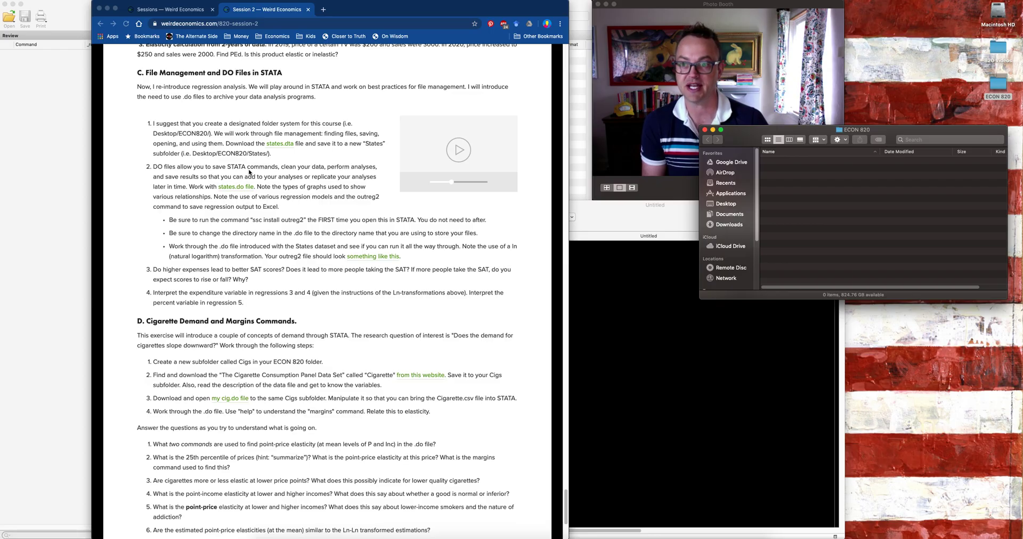
pyautogui.rightClick(794, 179)
pyautogui.click(797, 180)
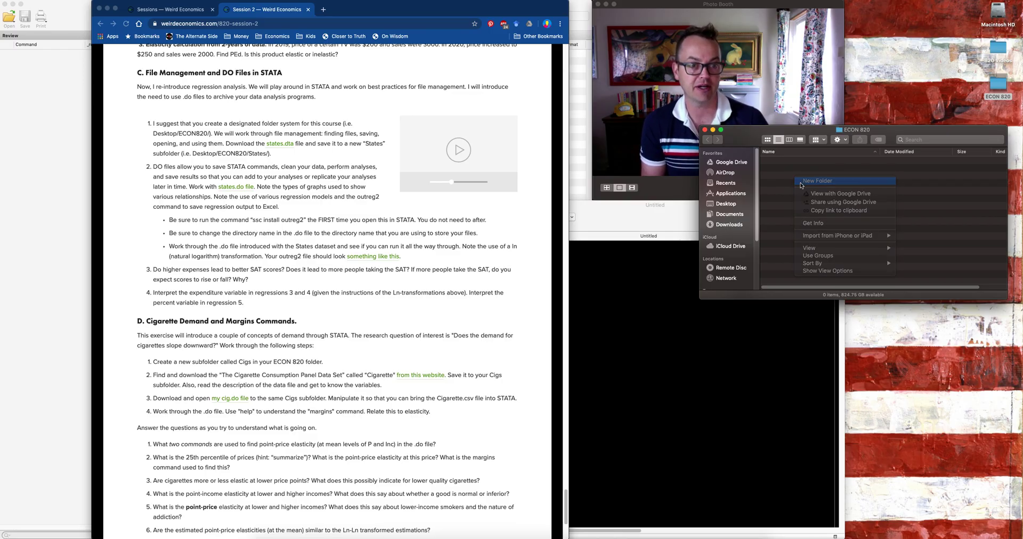
pyautogui.write('States')
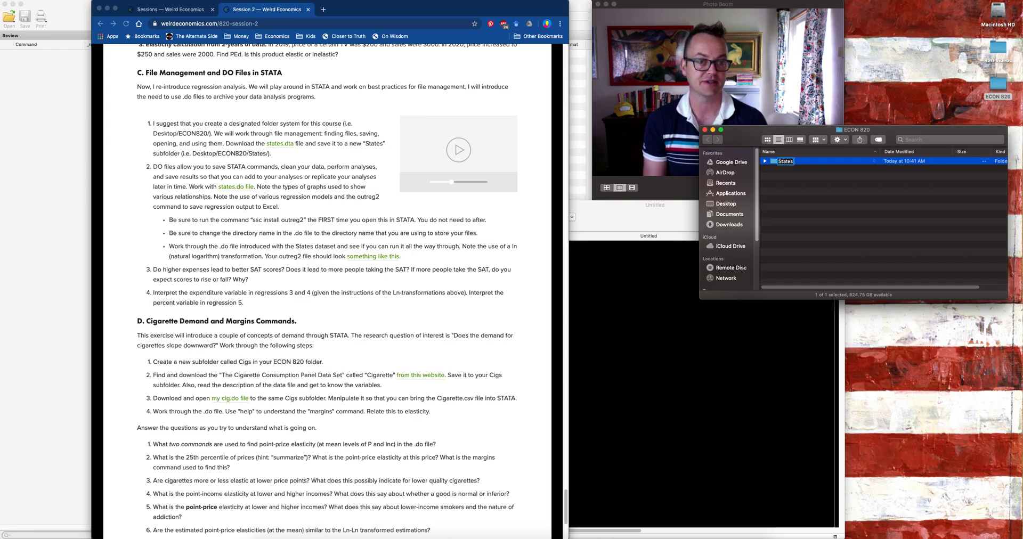
pyautogui.press('Return')
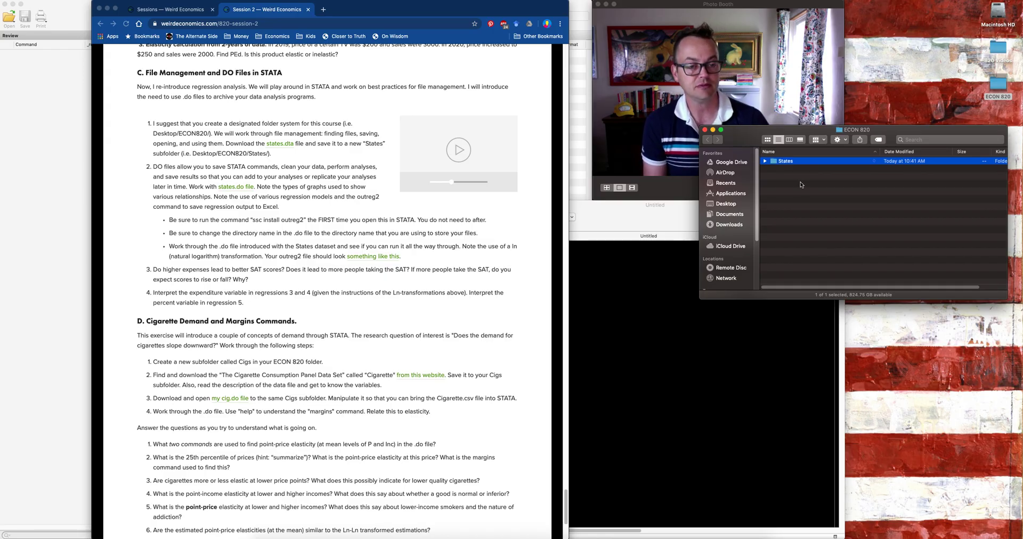
pyautogui.doubleClick(787, 161)
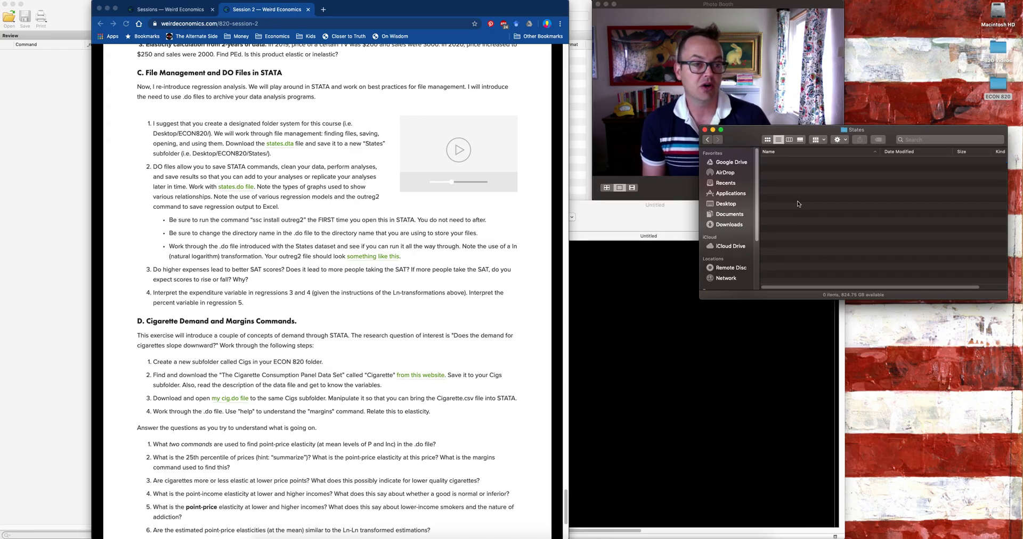
pyautogui.click(709, 140)
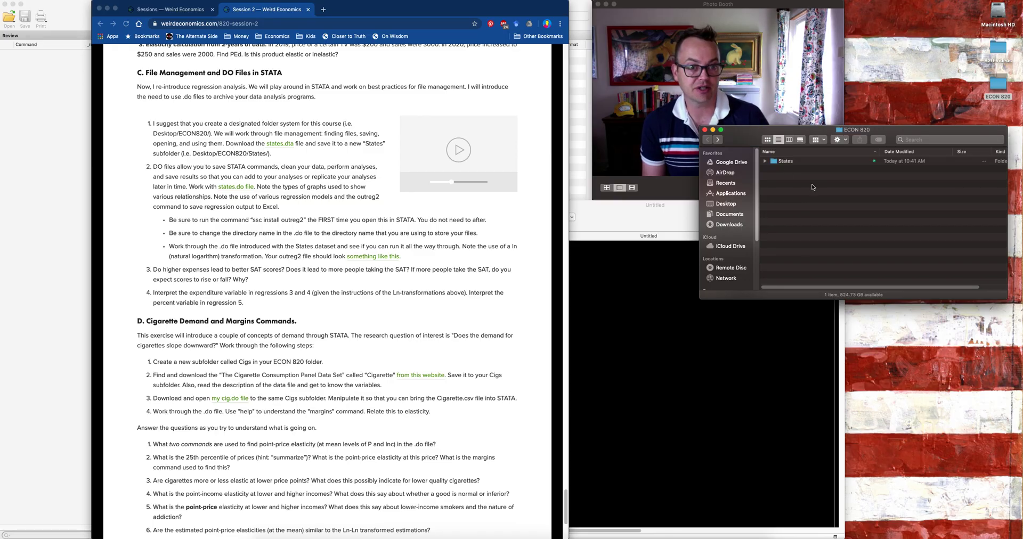
# Step: Create two more subfolders in ECON 820, named Cigs and Chicken
pyautogui.rightClick(785, 194)
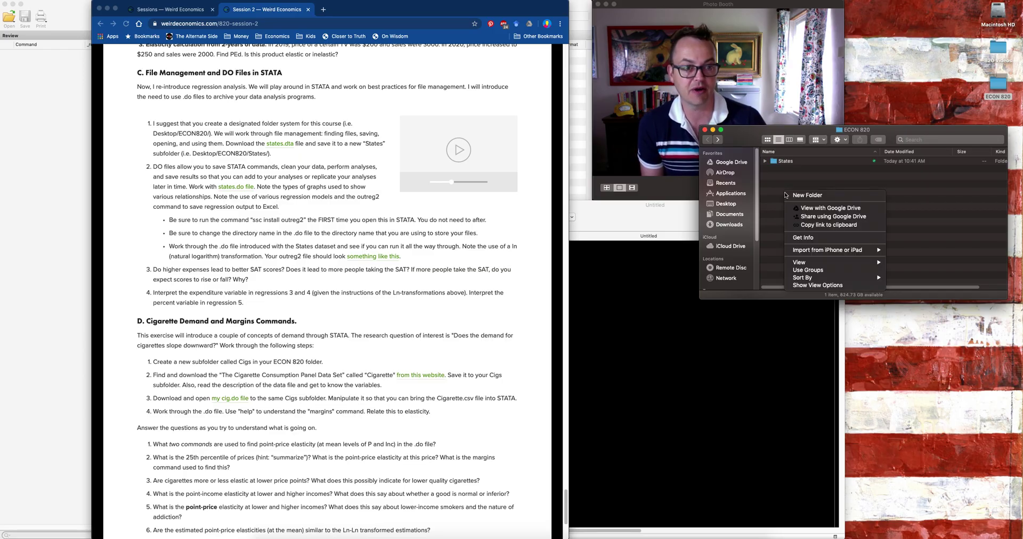
pyautogui.click(789, 196)
pyautogui.write('Cigs')
pyautogui.press('Return')
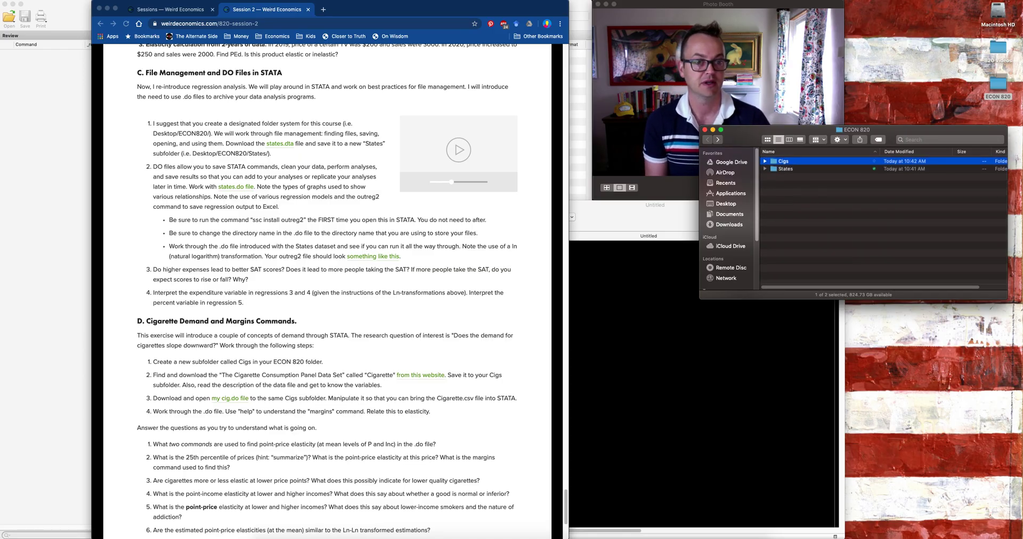
pyautogui.rightClick(786, 202)
pyautogui.click(787, 211)
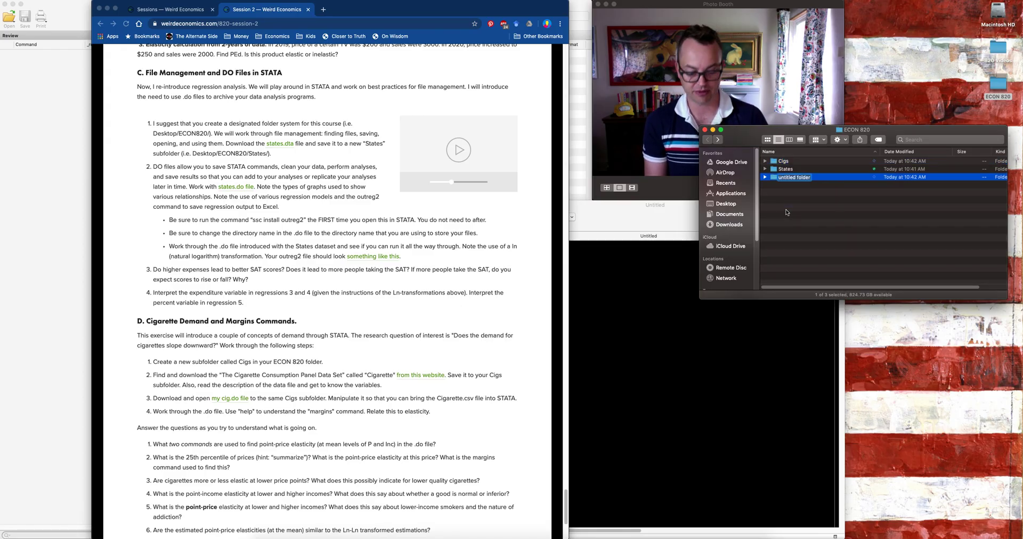
pyautogui.write('Chicken')
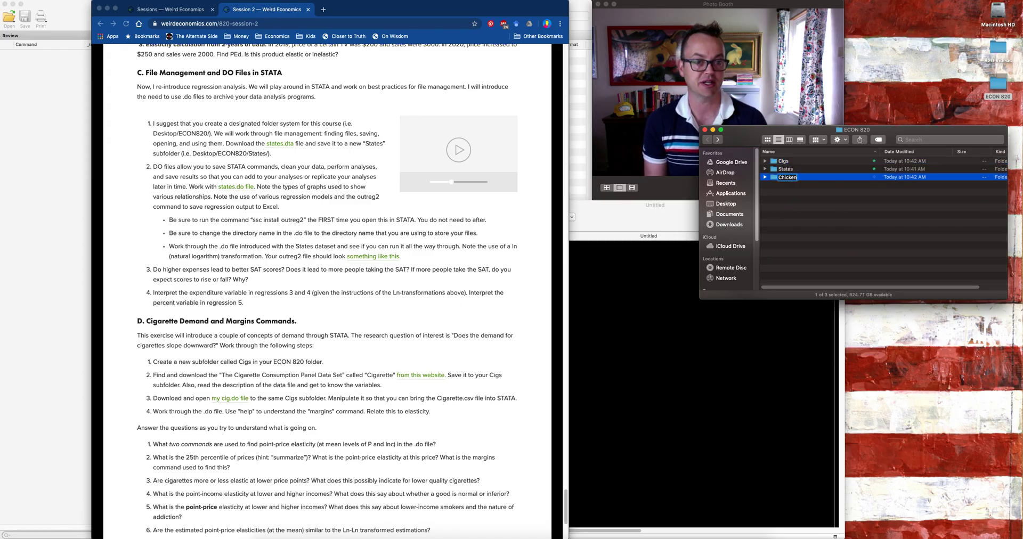
pyautogui.press('Return')
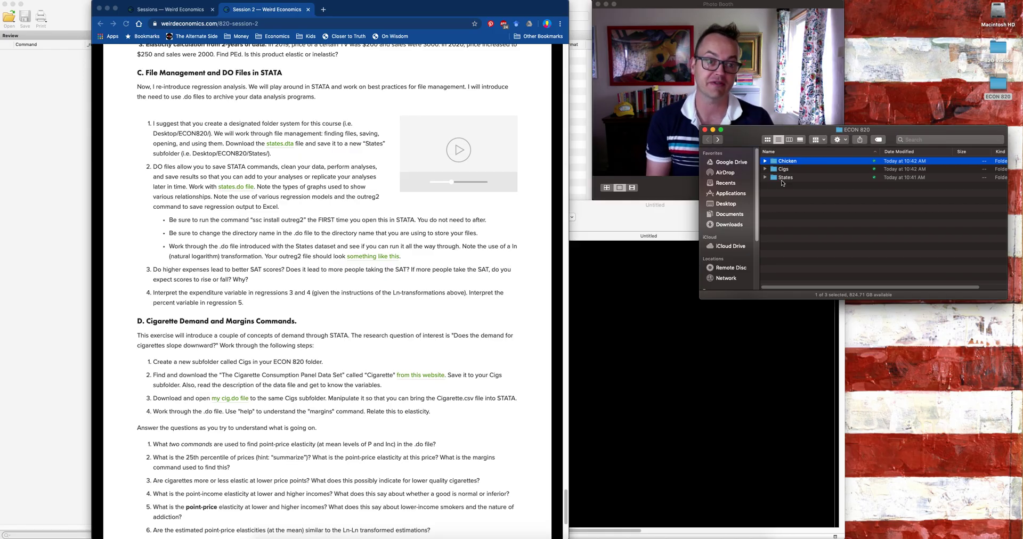
# Step: Open the empty States folder and download states.dta and the states.do file from the course page
pyautogui.doubleClick(782, 181)
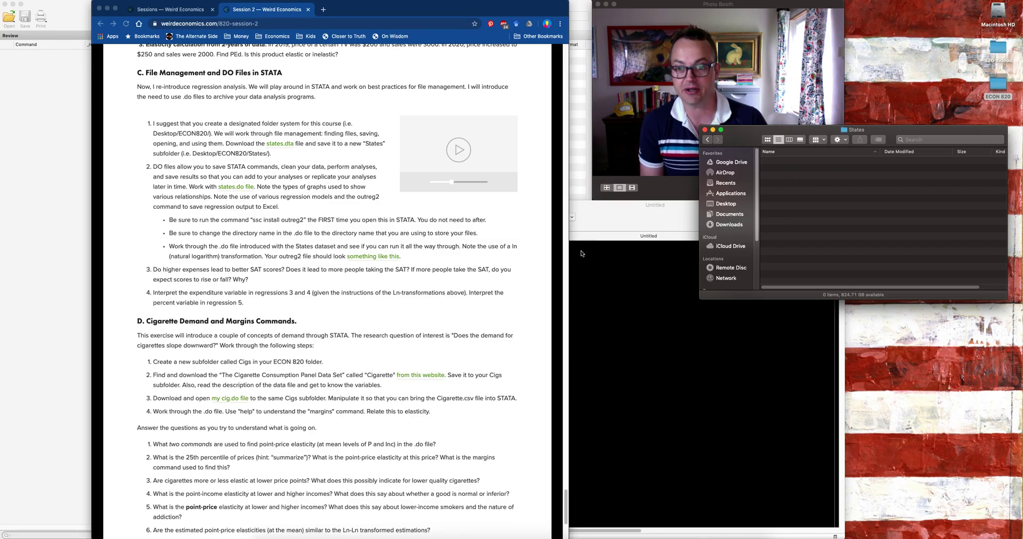
pyautogui.click(300, 145)
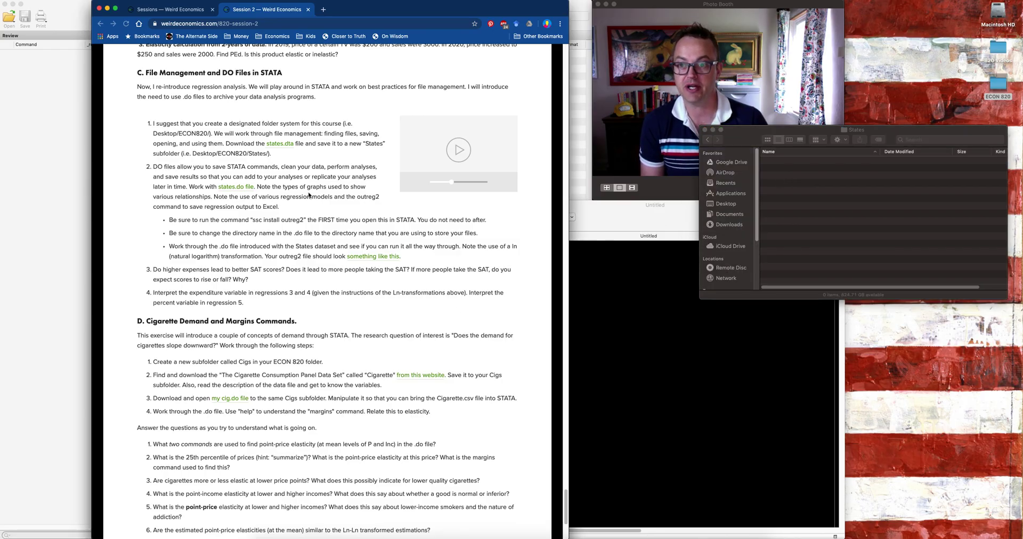
pyautogui.click(280, 144)
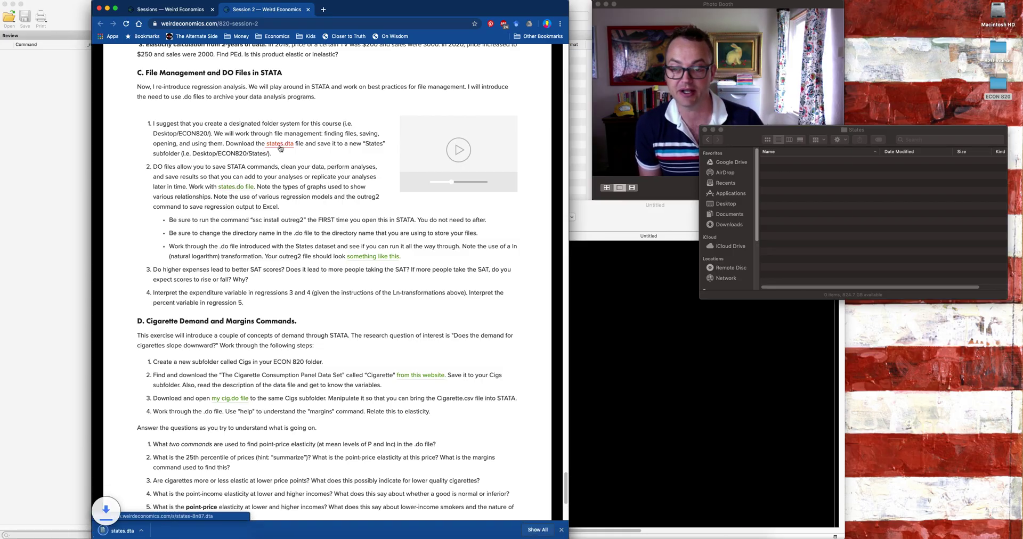
pyautogui.click(241, 188)
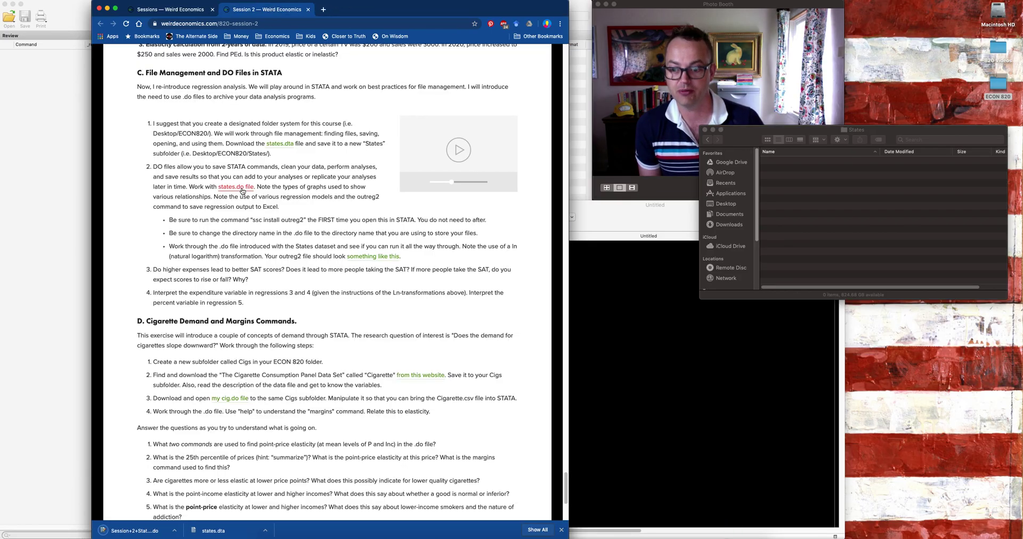
# Step: Move states.dta and Session+2+States+v2.do from Downloads into the States folder, and close the Downloads window
pyautogui.click(265, 530)
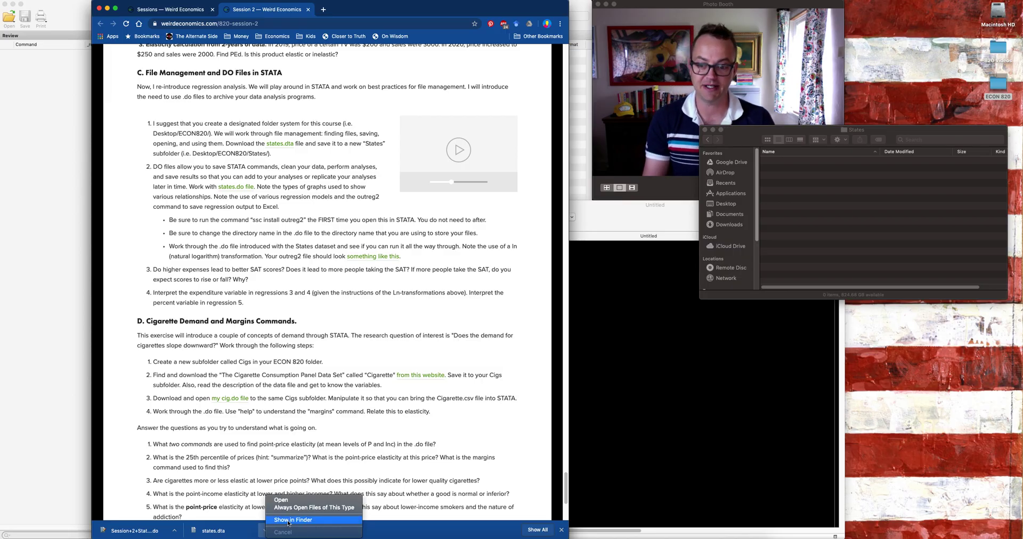
pyautogui.click(289, 520)
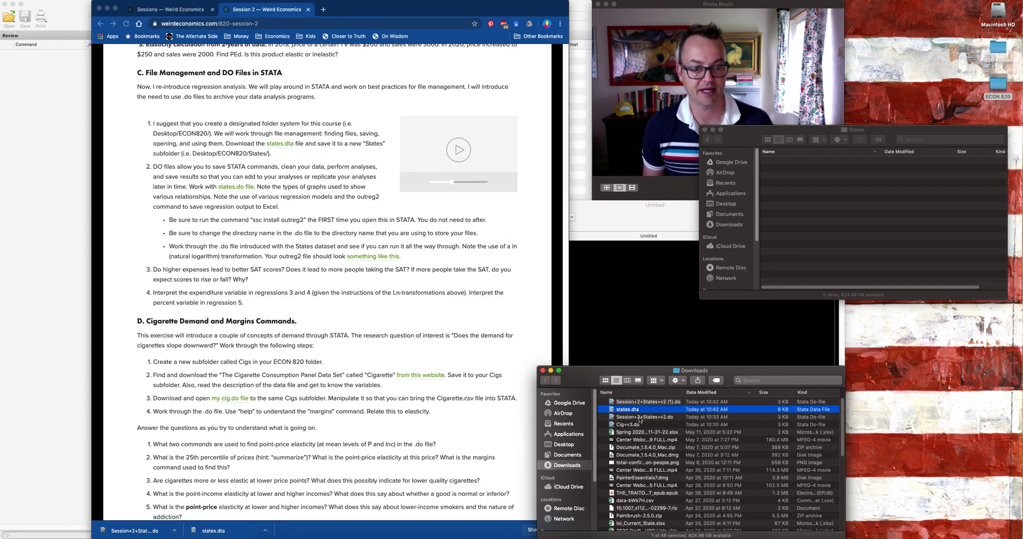
pyautogui.keyDown('super'); pyautogui.click(639, 418); pyautogui.keyUp('super')
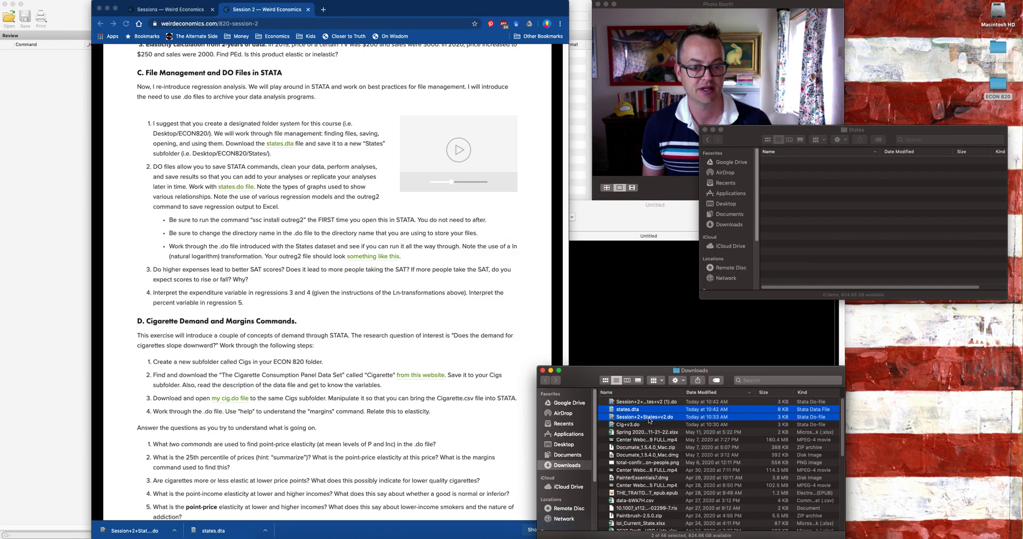
pyautogui.moveTo(649, 421); pyautogui.dragTo(815, 242)
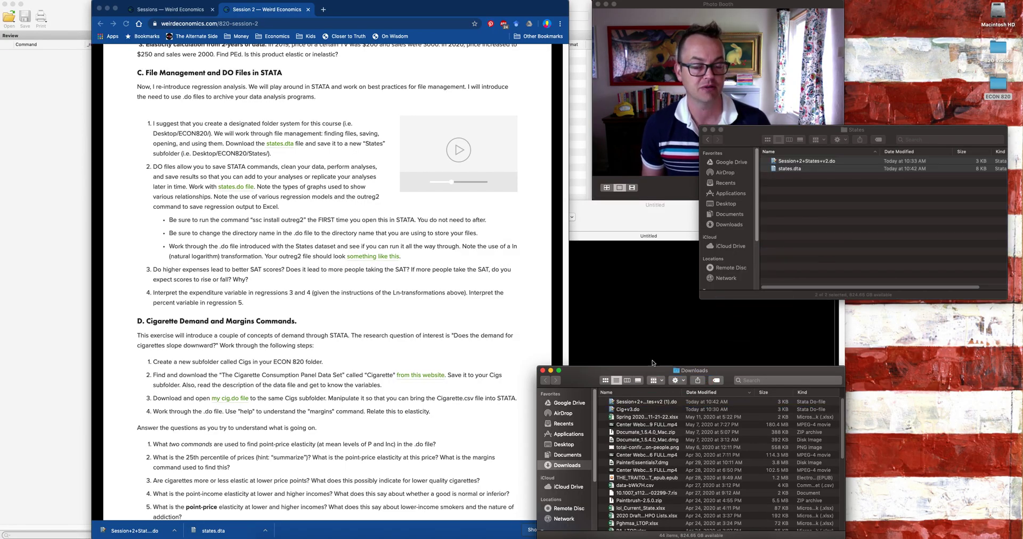
pyautogui.click(543, 370)
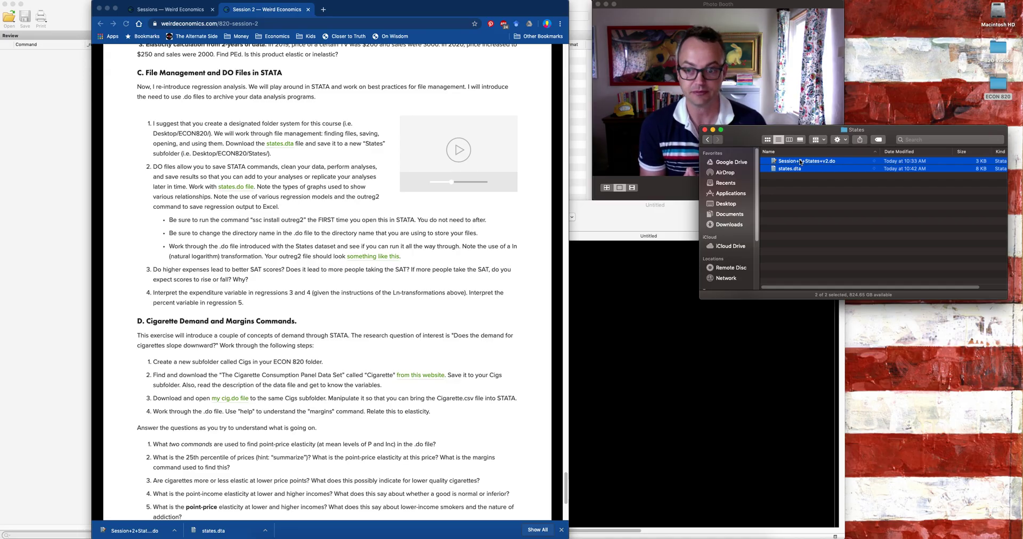
# Step: Minimize the browser and open Session+2+States+v2.do and states.dta from the States folder in Stata
pyautogui.click(108, 8)
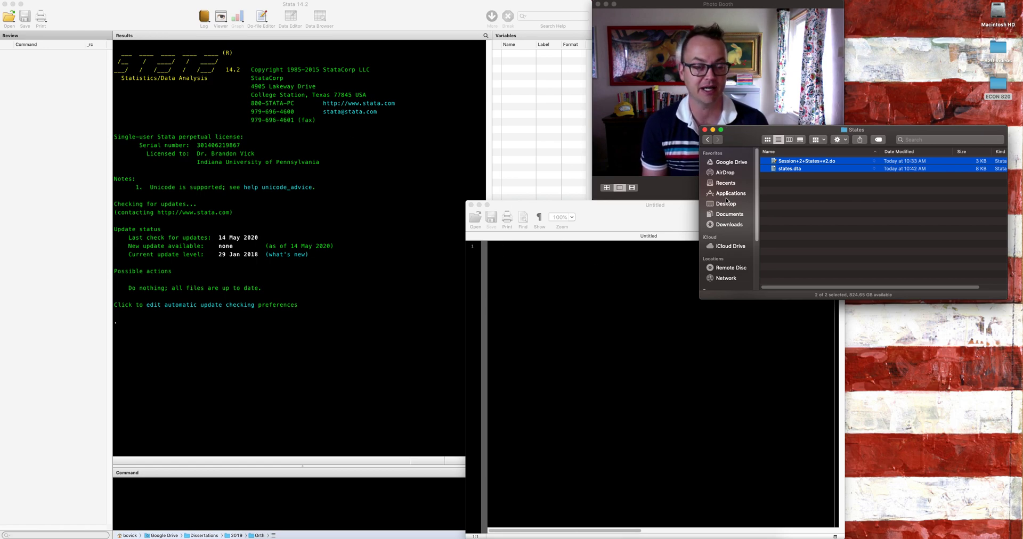
pyautogui.doubleClick(795, 162)
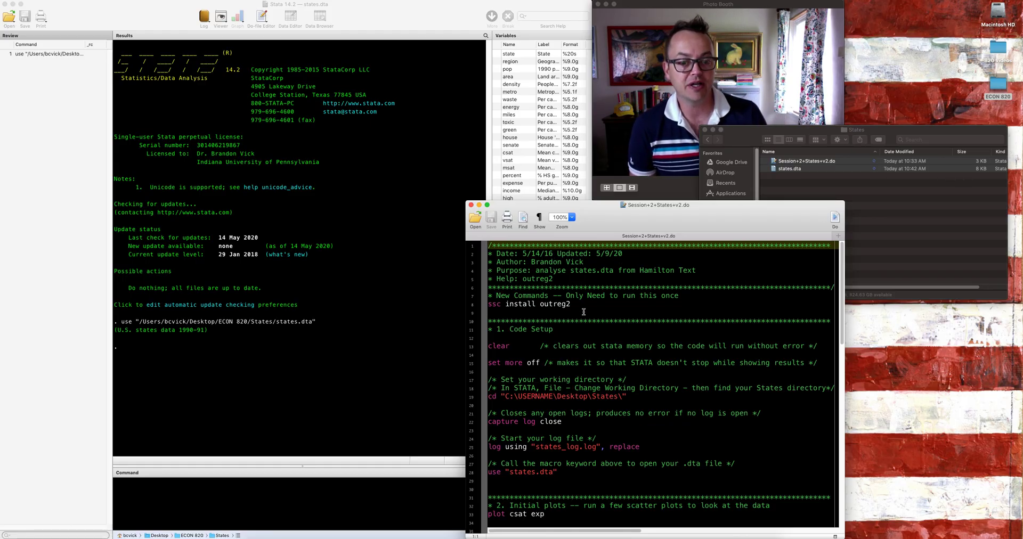
# Step: Look through the do-file's code setup and initial plots sections and return to its beginning
pyautogui.moveTo(843, 320); pyautogui.dragTo(842, 362)
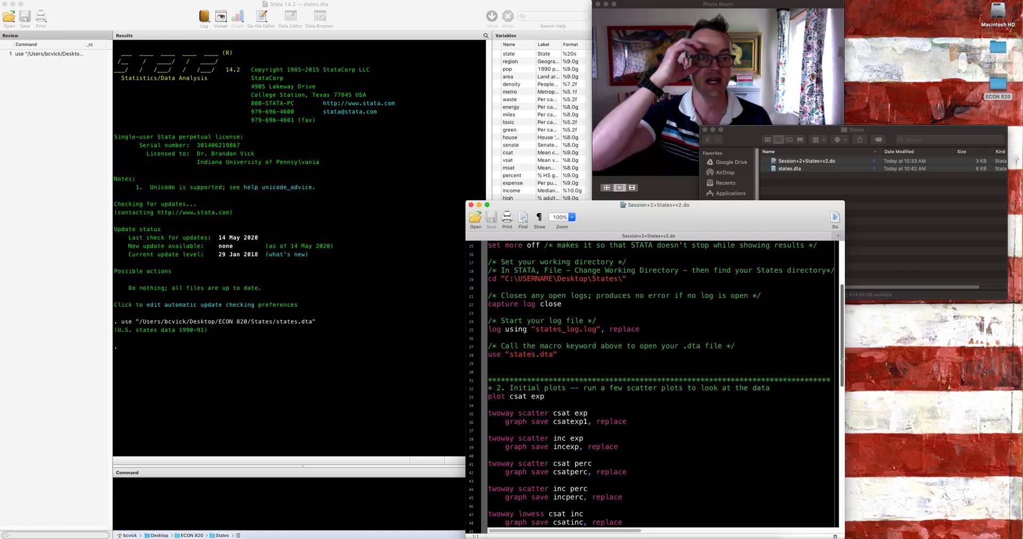
pyautogui.moveTo(842, 364); pyautogui.dragTo(841, 374)
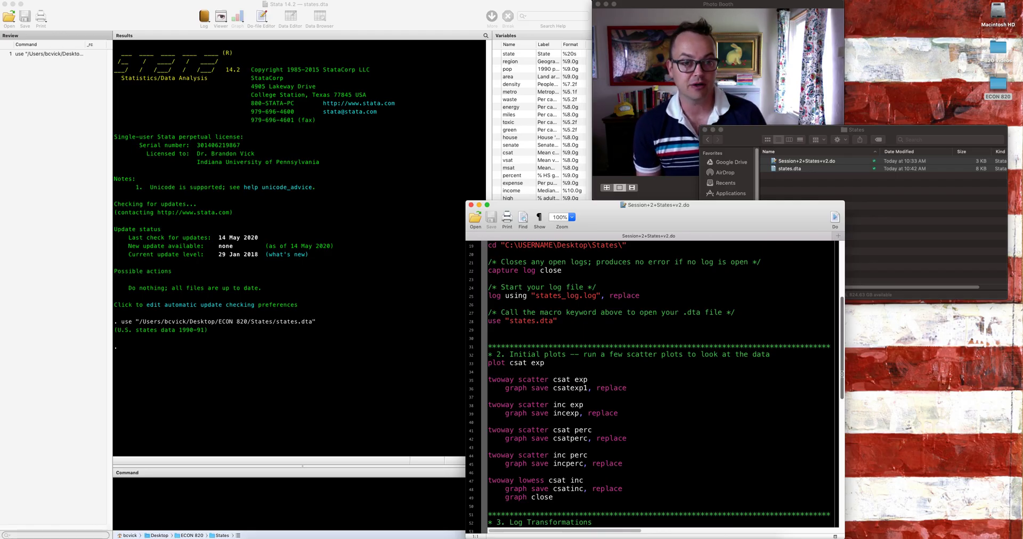
pyautogui.moveTo(842, 375); pyautogui.dragTo(841, 377)
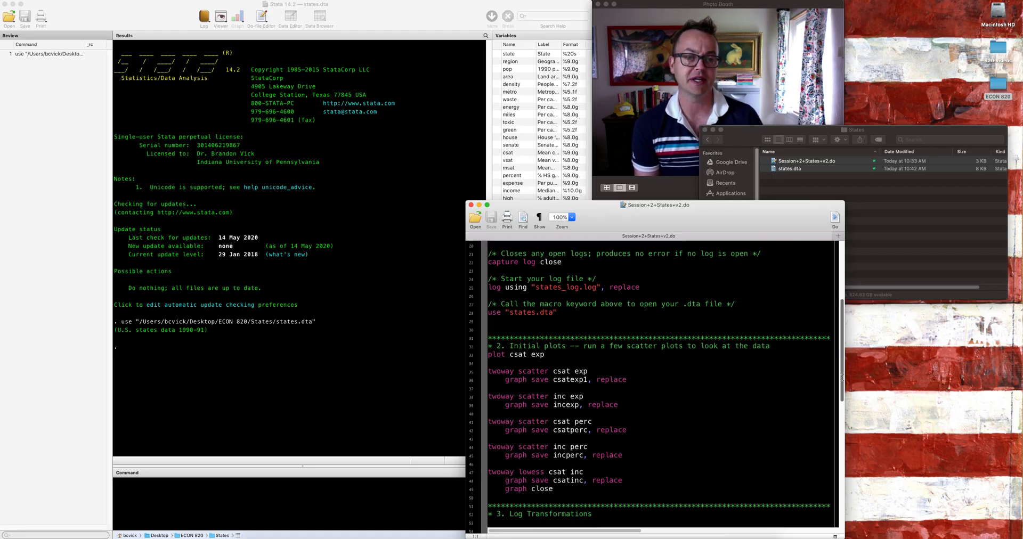
pyautogui.click(806, 6)
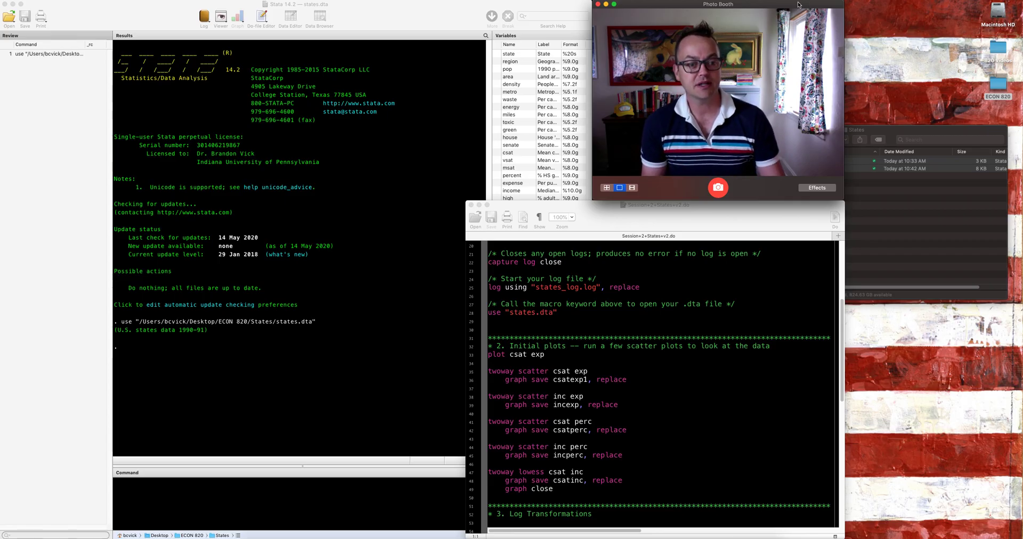
pyautogui.click(842, 285)
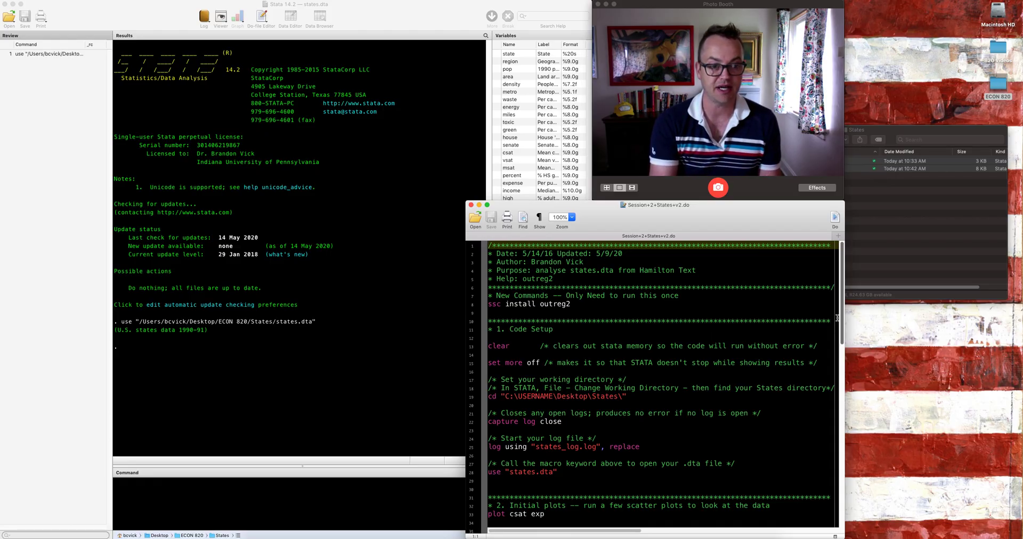
pyautogui.scroll(-1, 839, 323)
pyautogui.scroll(1, 833, 317)
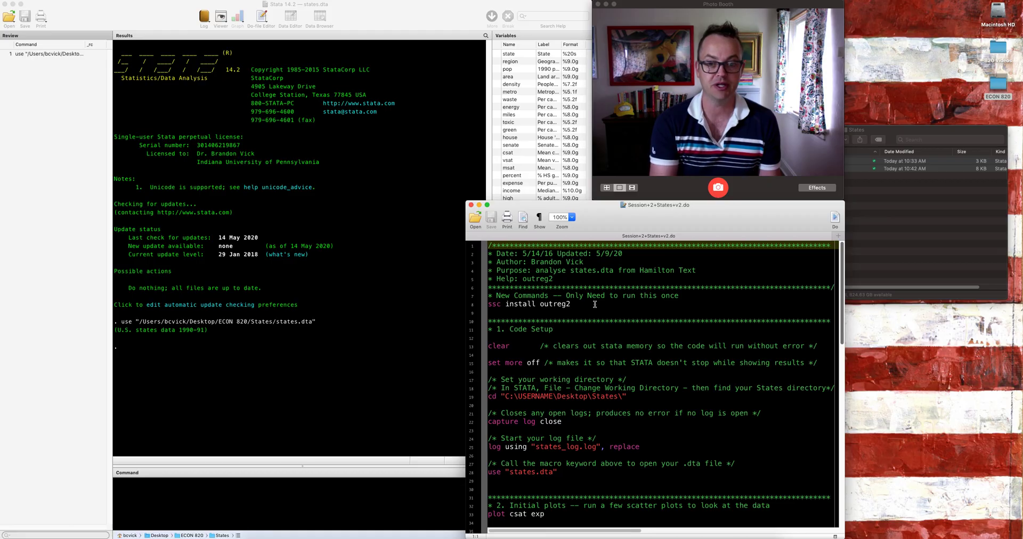
# Step: Run only the "ssc install outreg2" line of the do-file
pyautogui.click(568, 305)
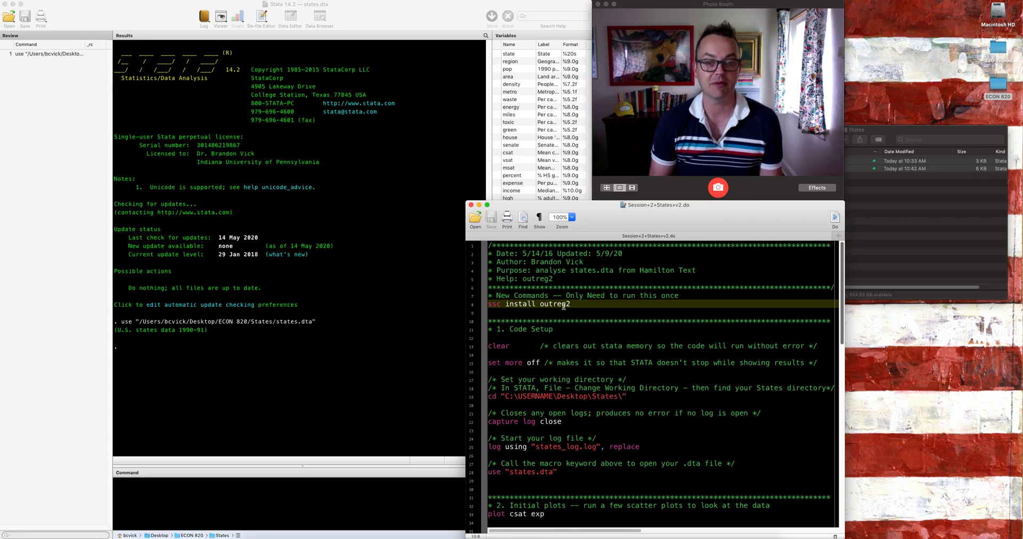
pyautogui.doubleClick(557, 304)
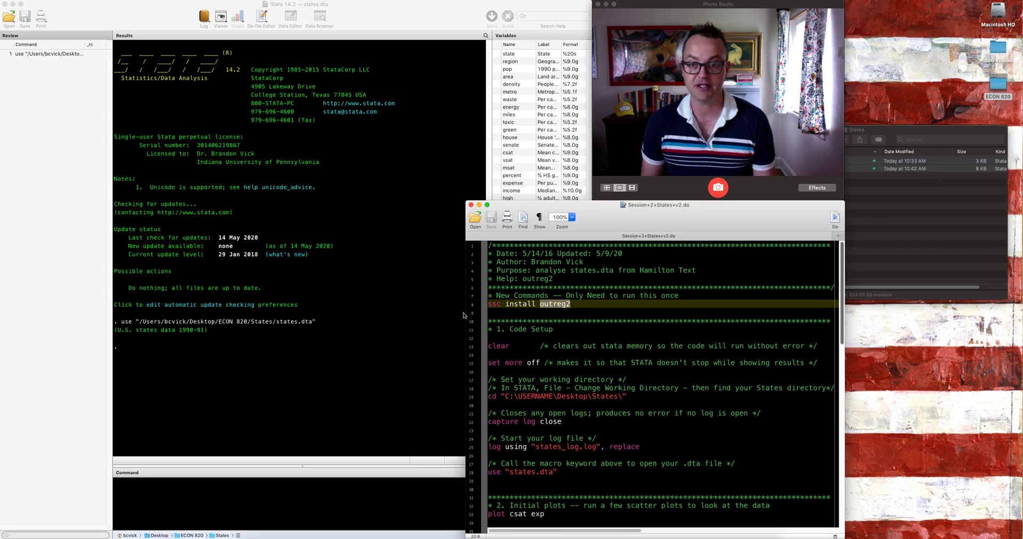
pyautogui.tripleClick(554, 305)
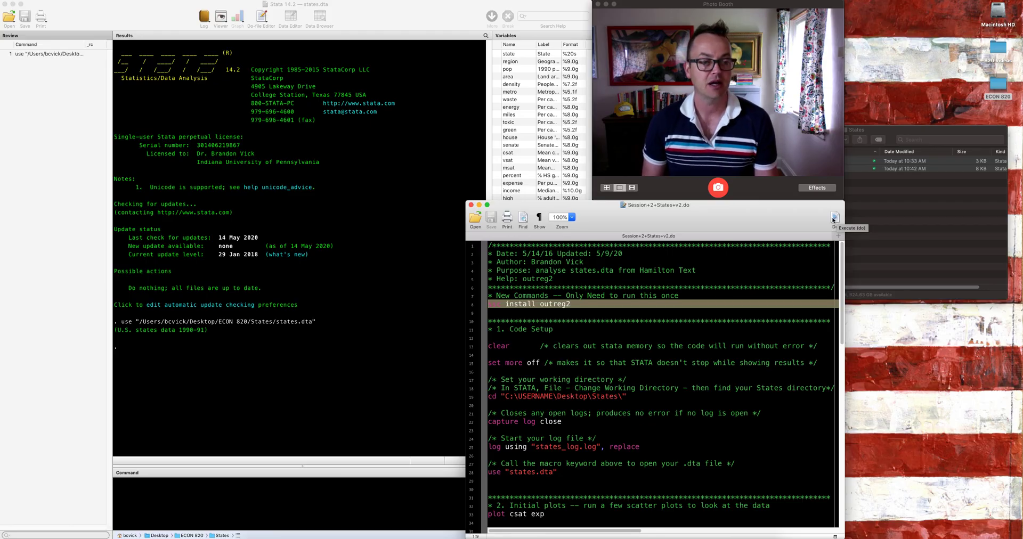
pyautogui.click(834, 218)
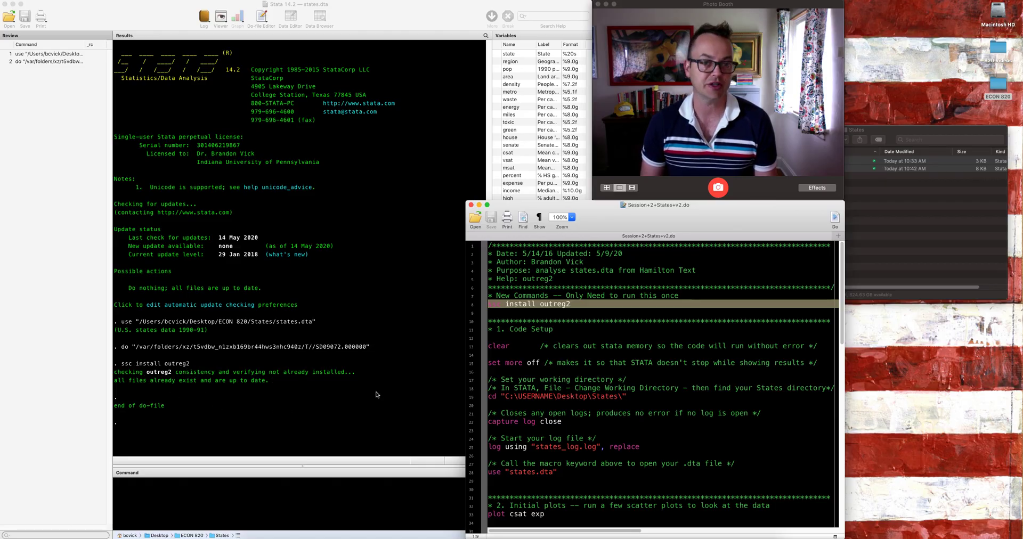
# Step: Run the clear line and the "set more off" line of the do-file's code setup, one after the other
pyautogui.click(632, 378)
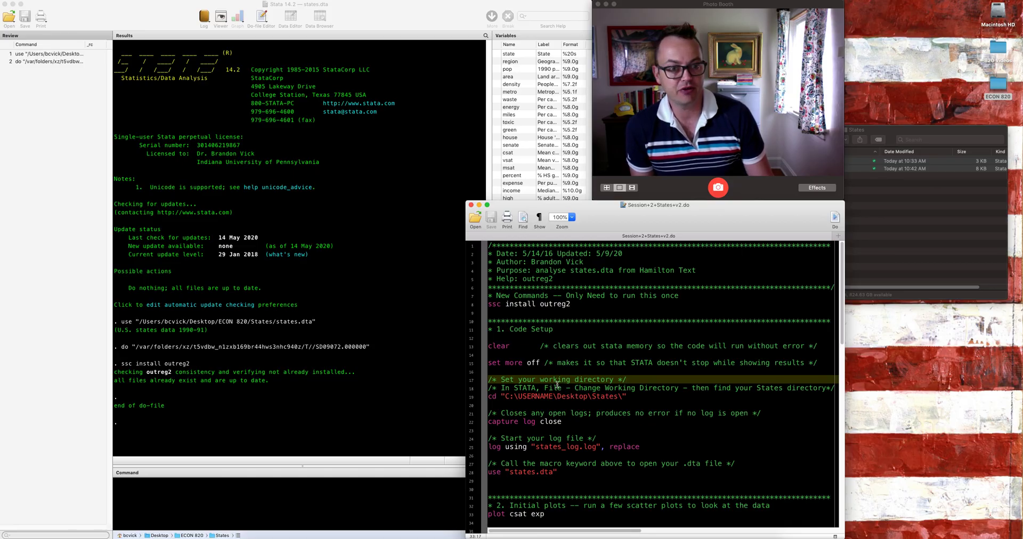
pyautogui.moveTo(501, 338)
pyautogui.mouseDown()
pyautogui.moveTo(505, 373)
pyautogui.moveTo(511, 352)
pyautogui.mouseUp()
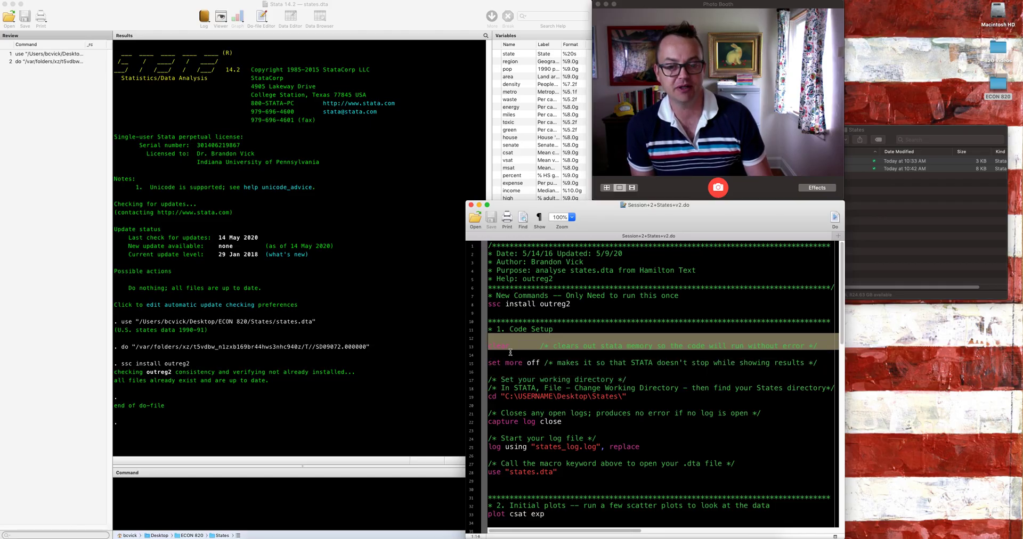
pyautogui.press('super+shift+d')
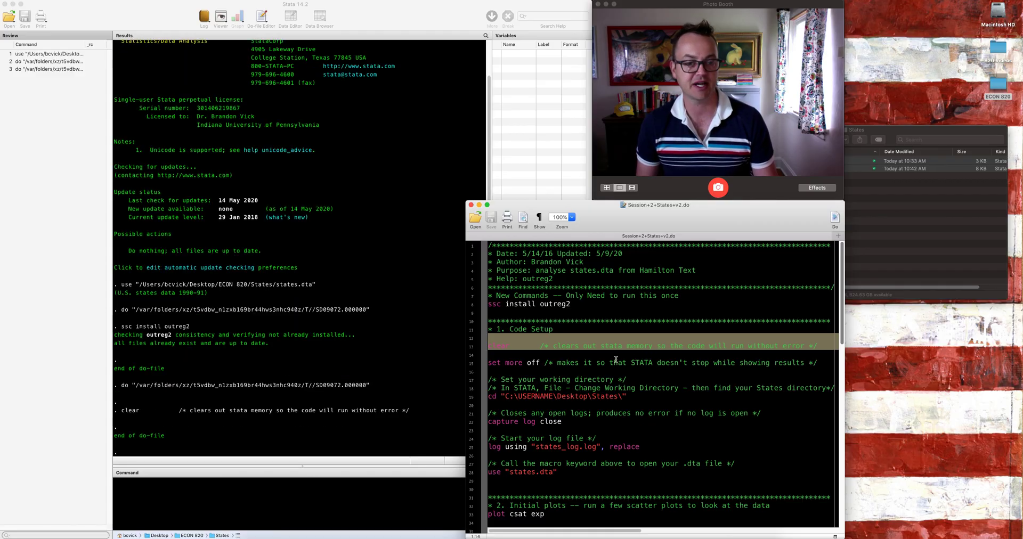
pyautogui.click(510, 363)
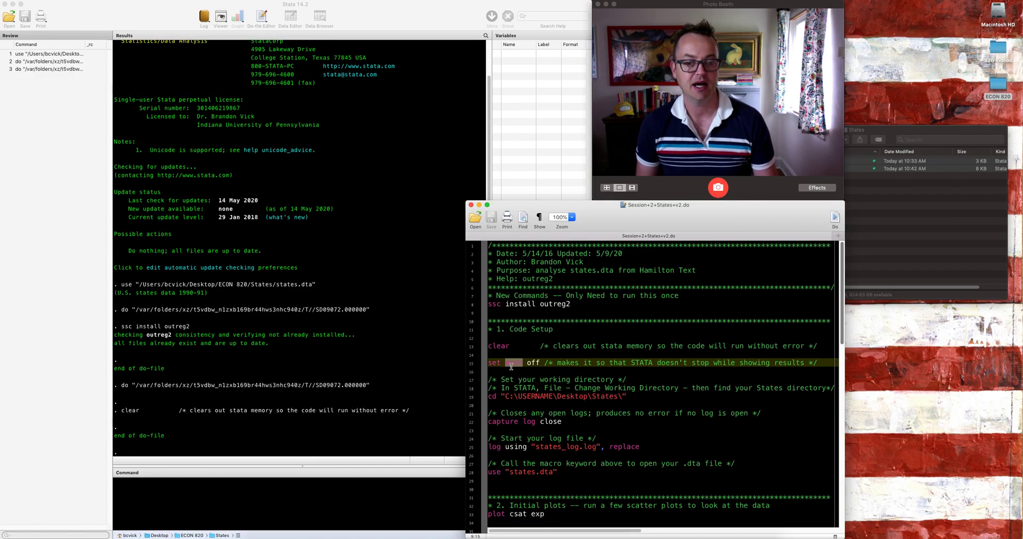
pyautogui.tripleClick(512, 367)
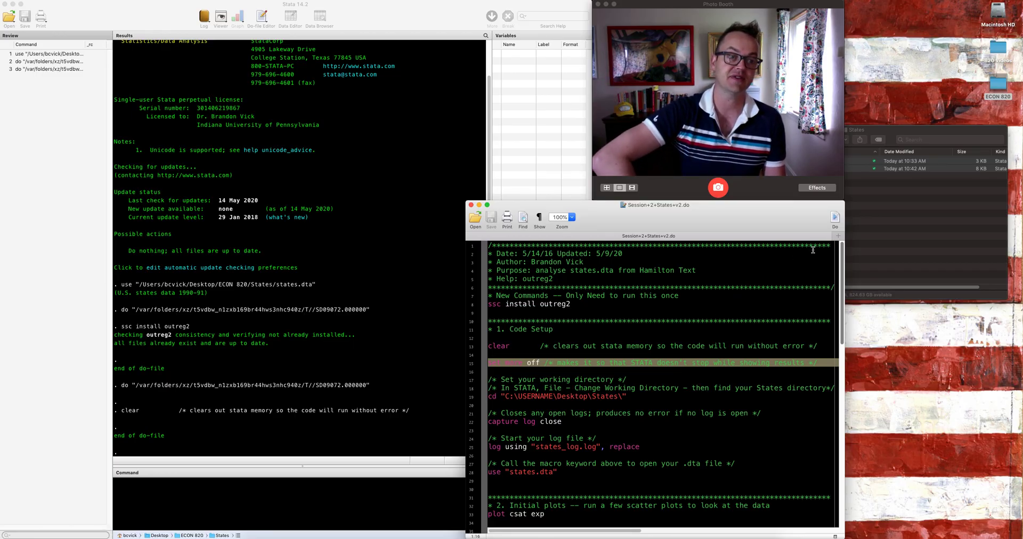
pyautogui.click(835, 218)
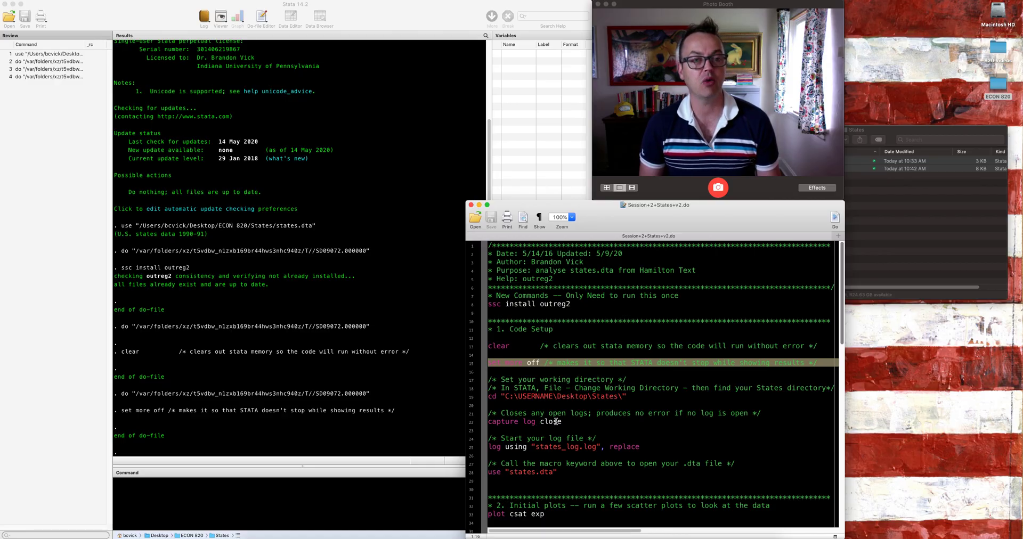
# Step: Examine the placeholder path in the do-file's cd line and compare it with the location of the States folder
pyautogui.click(554, 403)
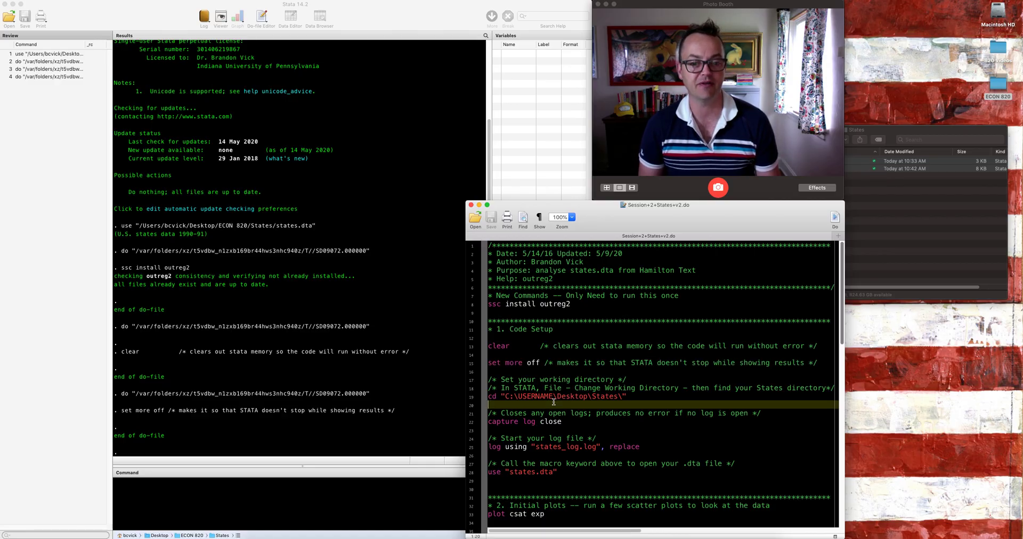
pyautogui.tripleClick(554, 397)
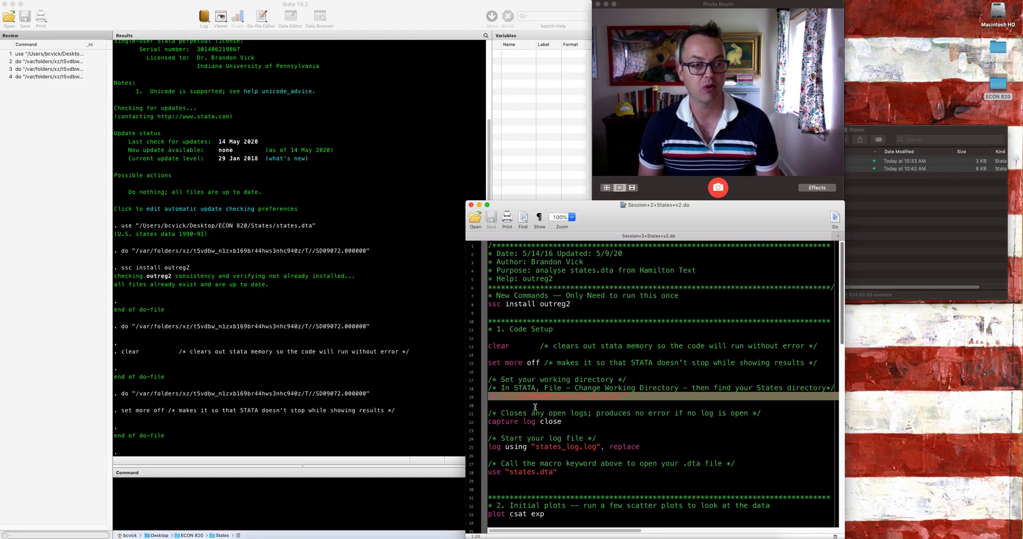
pyautogui.click(940, 224)
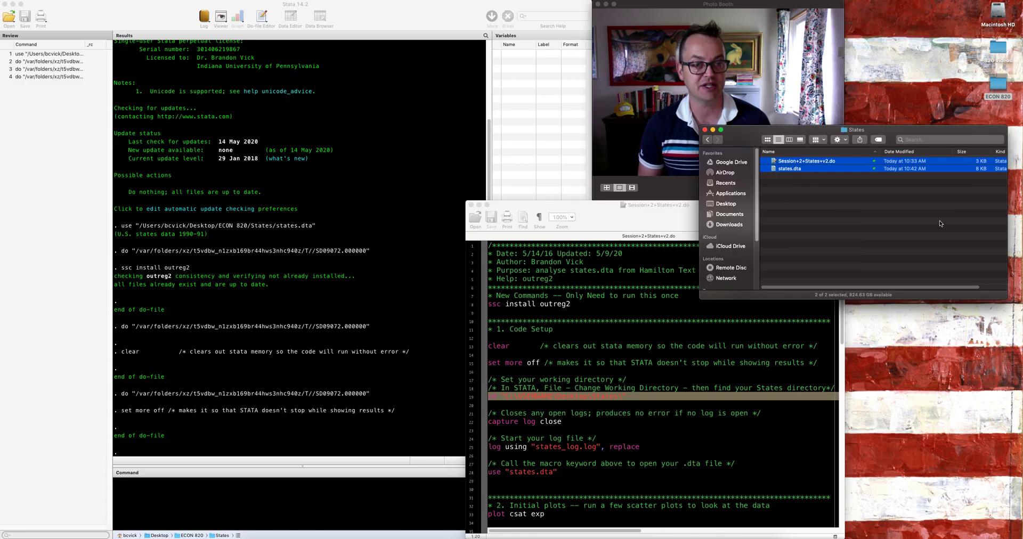
pyautogui.click(280, 504)
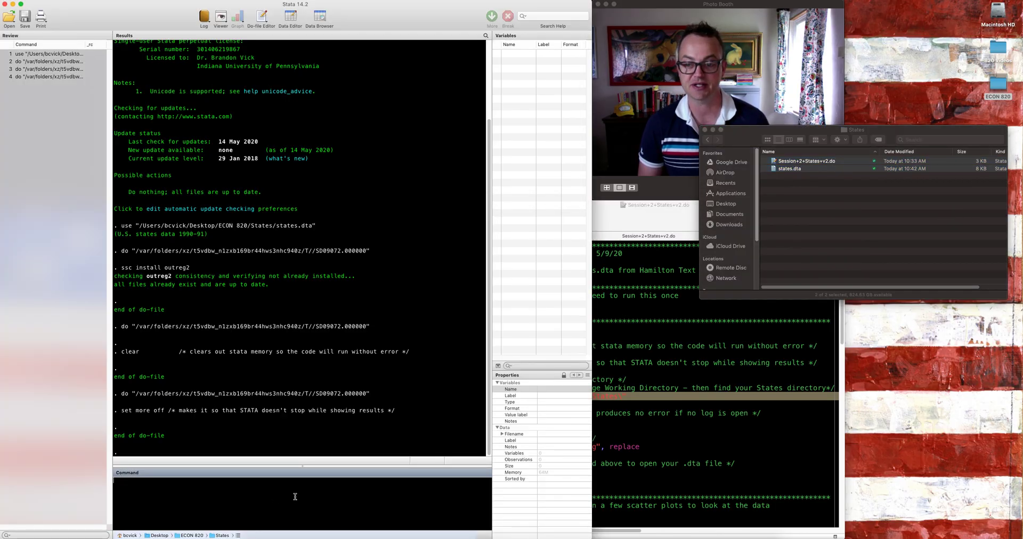
pyautogui.click(618, 435)
pyautogui.doubleClick(611, 397)
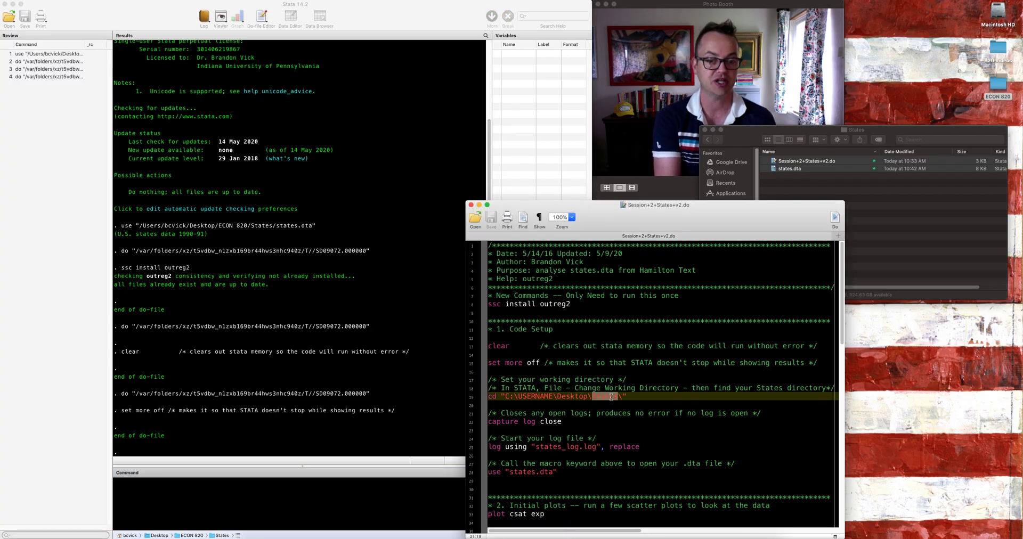
# Step: Change Stata's working directory to the States folder inside ECON 820 on the Desktop
pyautogui.click(285, 495)
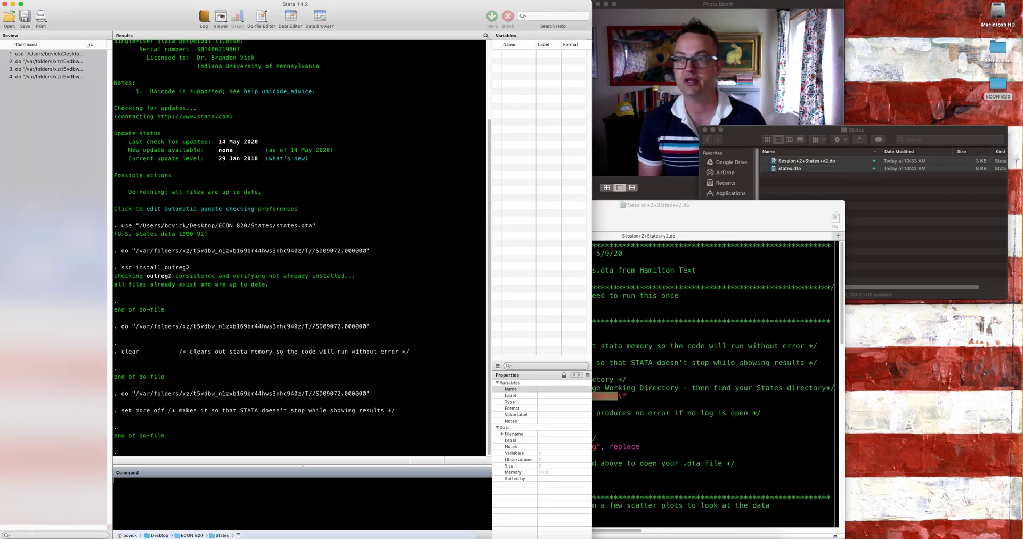
pyautogui.click(62, 0)
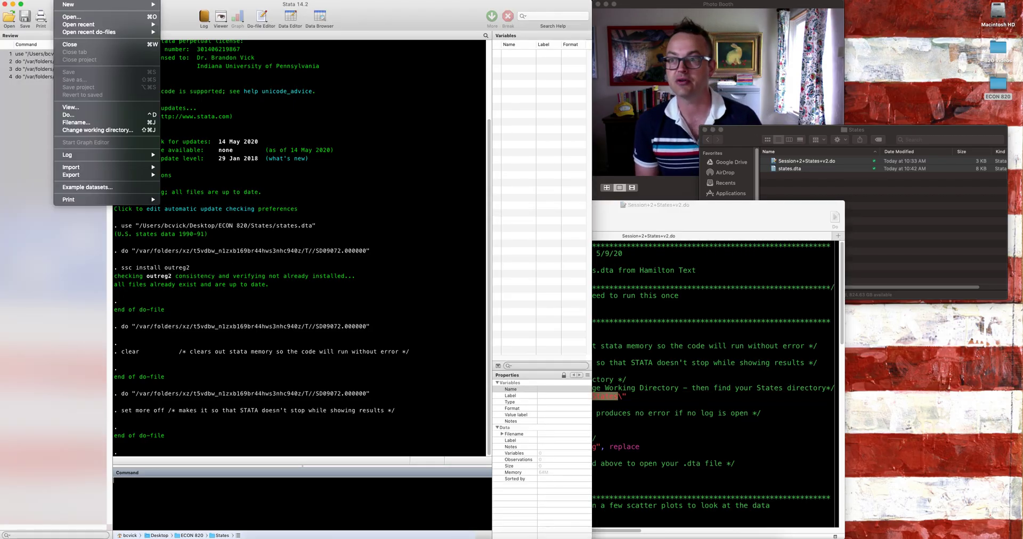
pyautogui.click(90, 132)
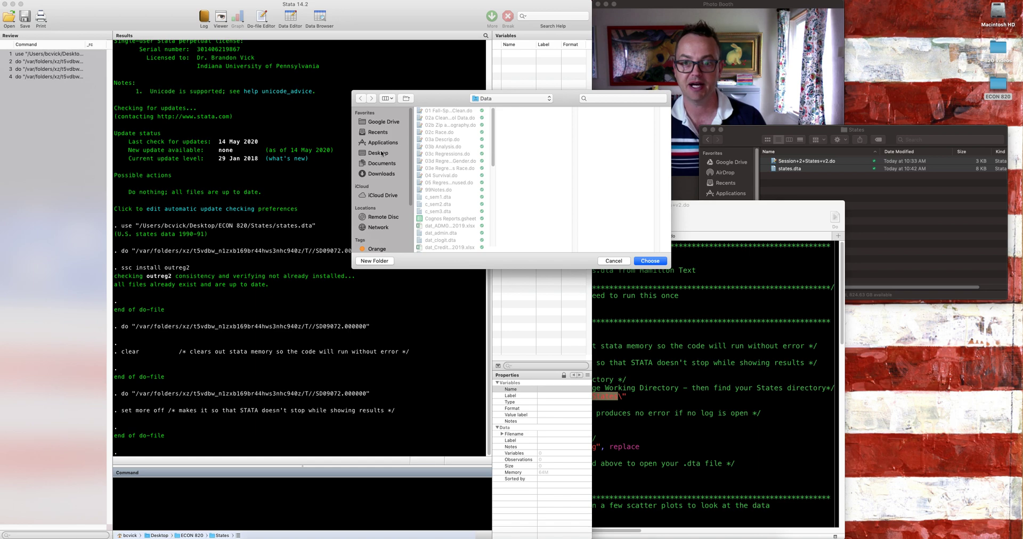
pyautogui.click(382, 153)
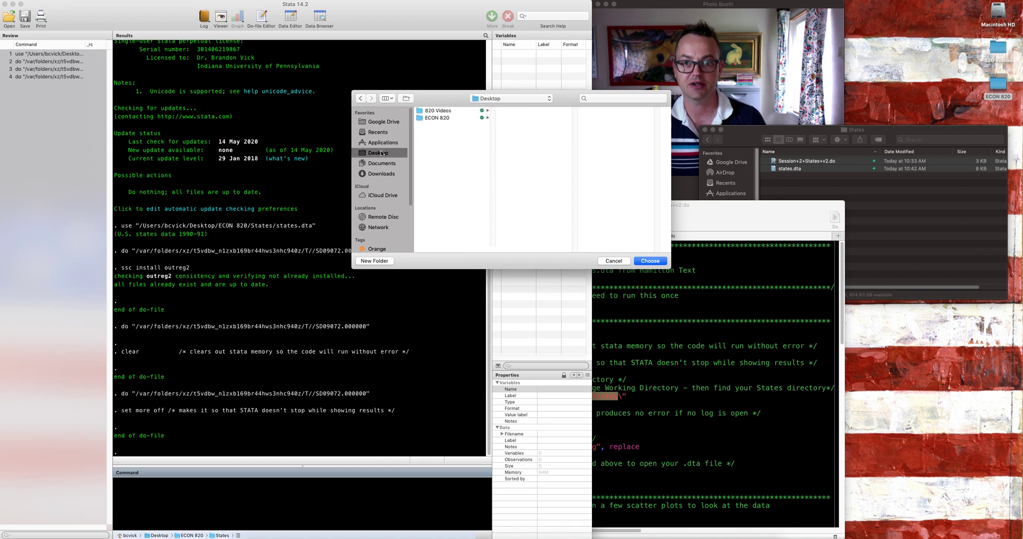
pyautogui.click(445, 119)
pyautogui.click(519, 125)
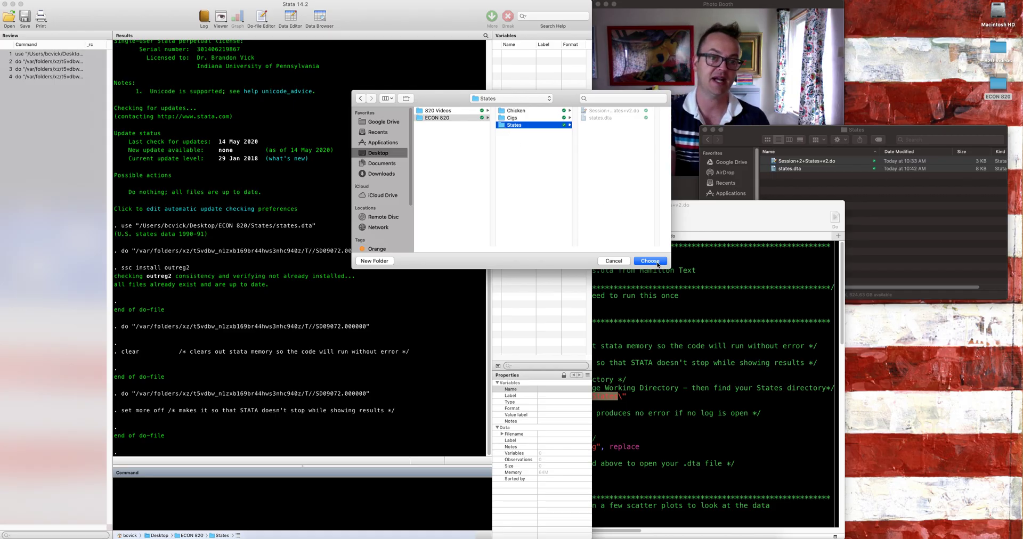
pyautogui.click(651, 261)
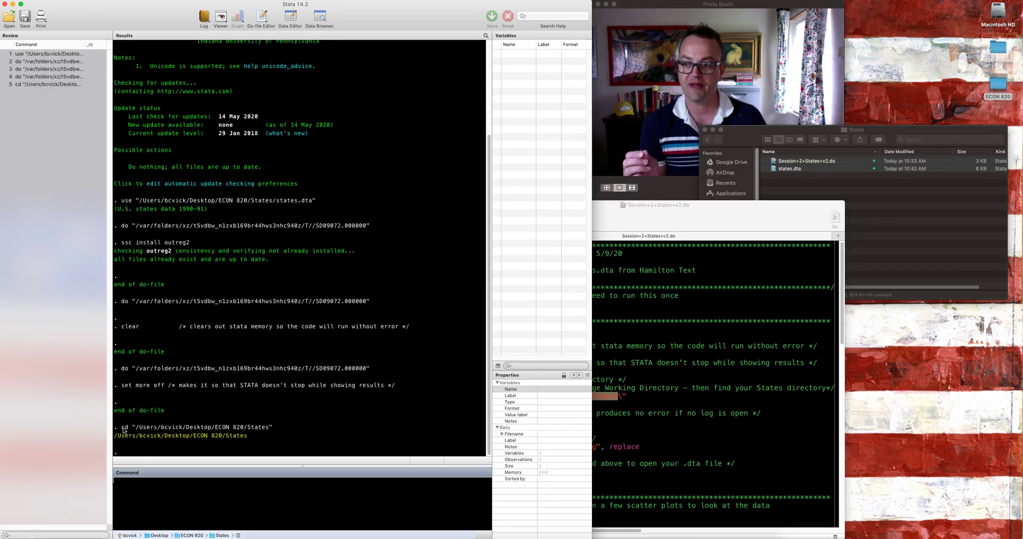
# Step: Replace the do-file's placeholder cd line with the cd command from the results, keep a blank line below it, and save the do-file
pyautogui.moveTo(122, 428); pyautogui.dragTo(272, 428)
pyautogui.press('super+c')
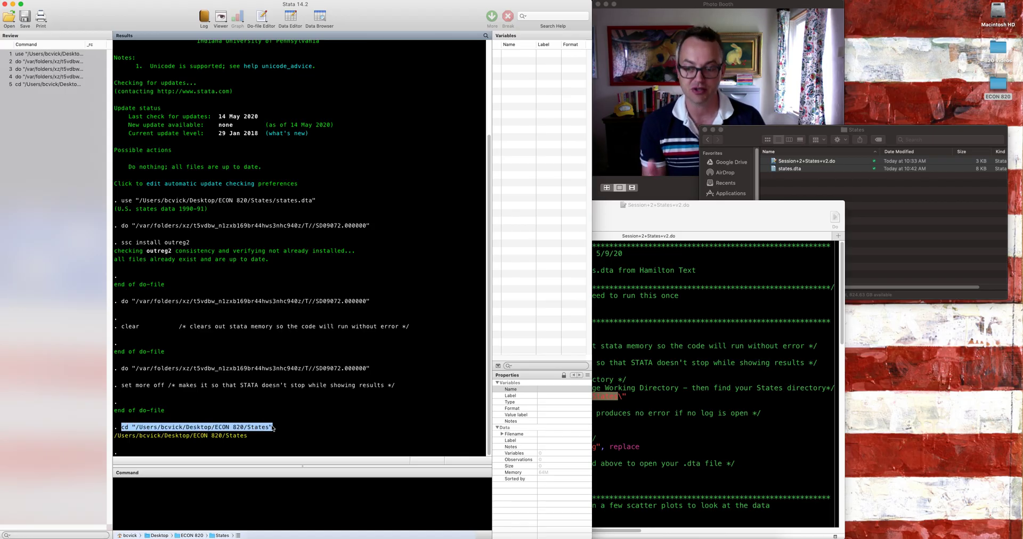
pyautogui.click(699, 400)
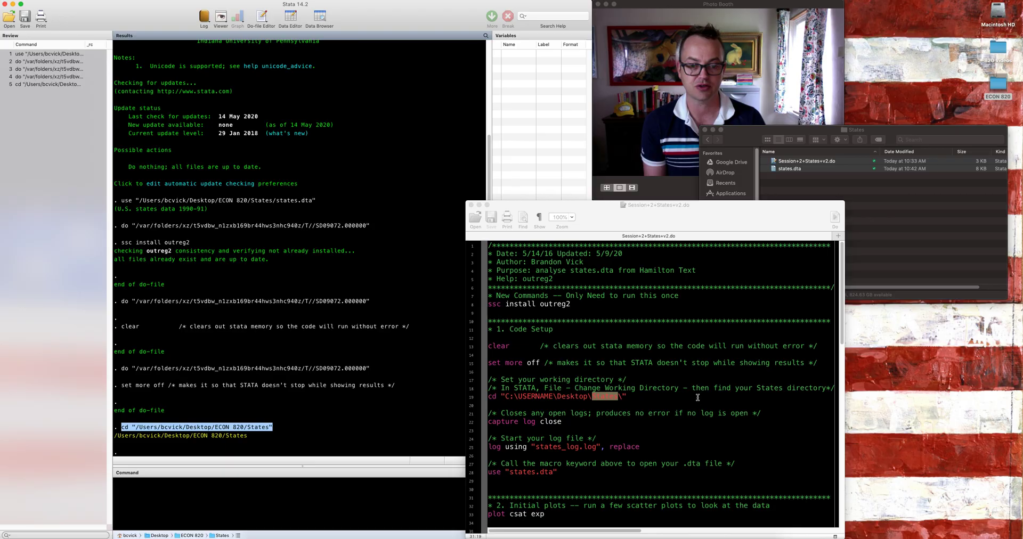
pyautogui.tripleClick(611, 398)
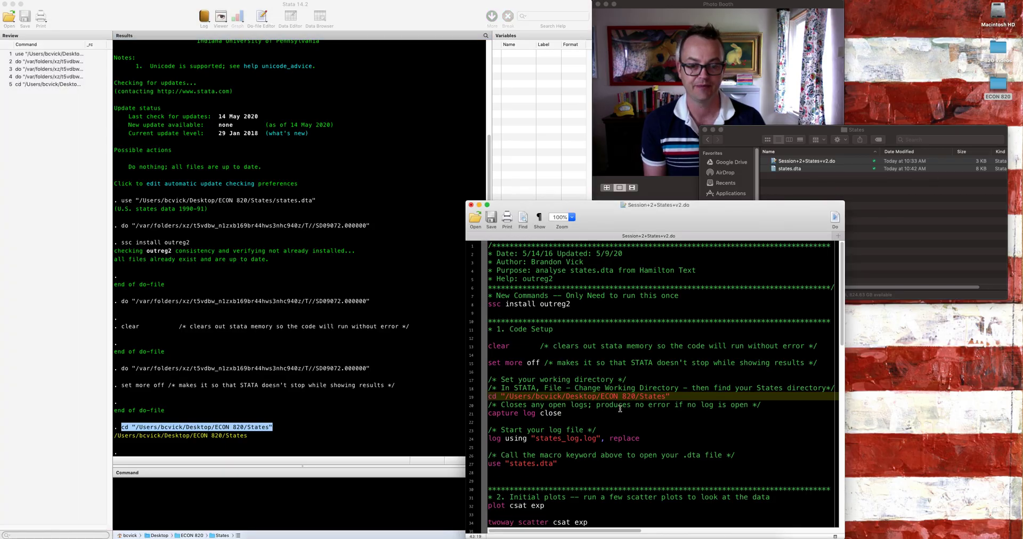
pyautogui.press('super+v')
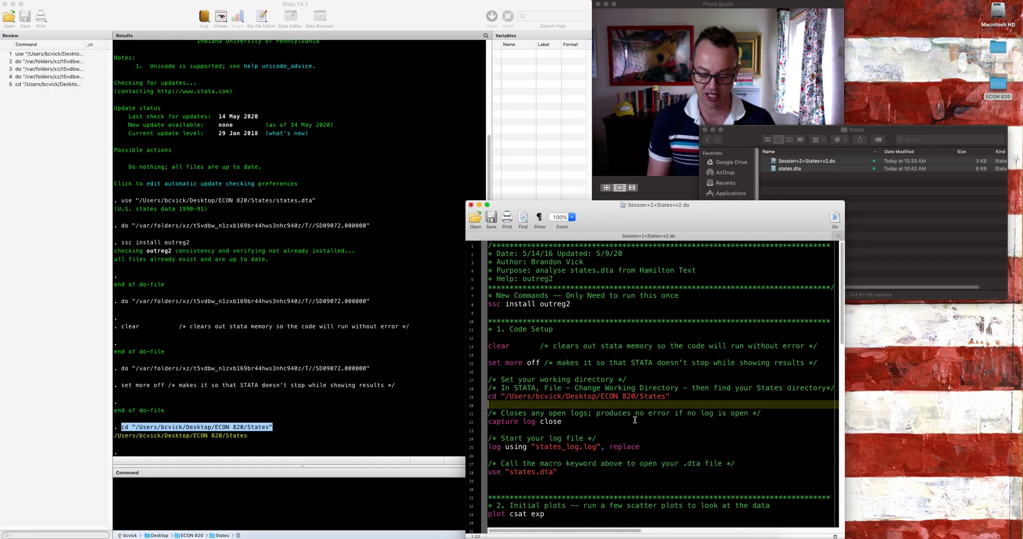
pyautogui.press('super+s')
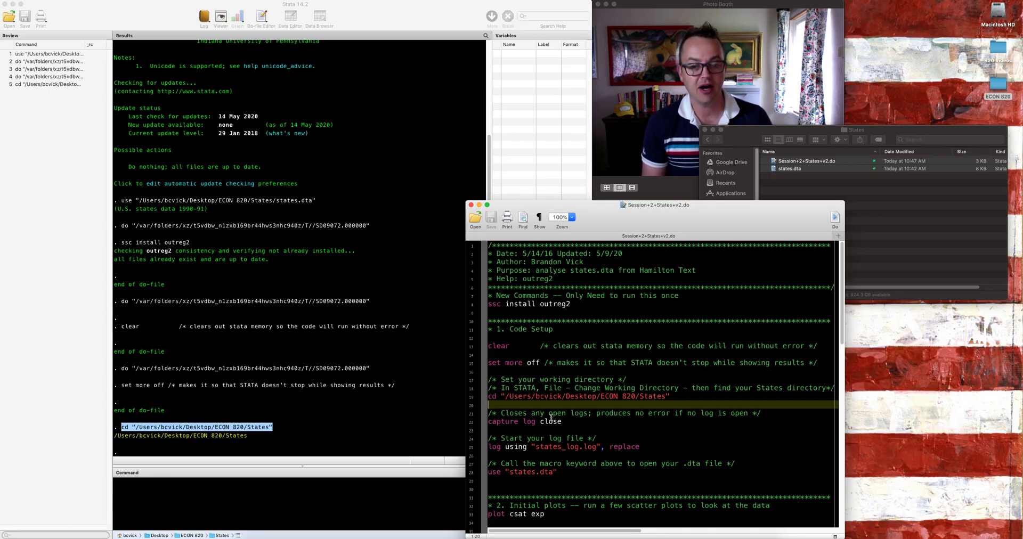
# Step: Review the log lines and the States folder, and run the do-file's use "states.dta" line to load the data
pyautogui.moveTo(489, 422); pyautogui.dragTo(657, 452)
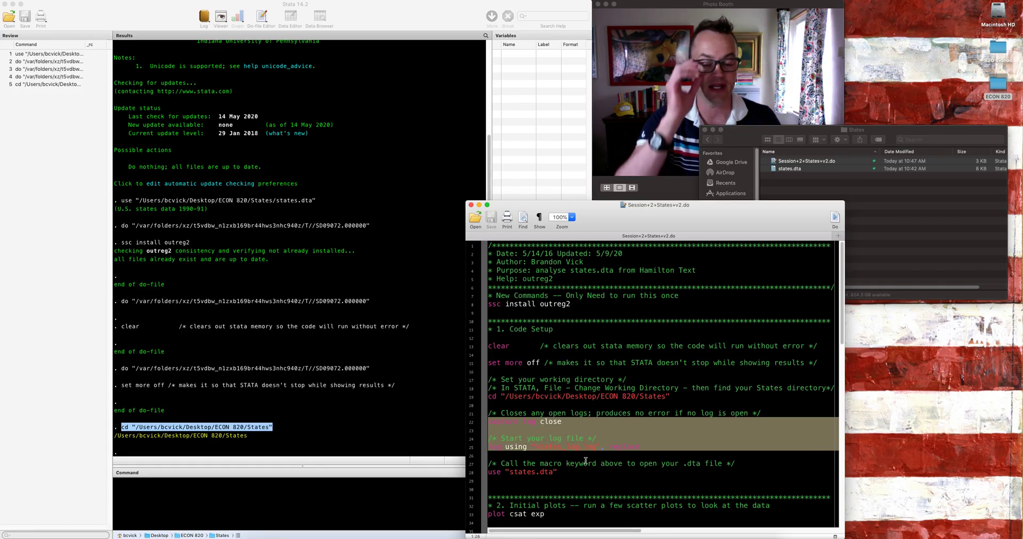
pyautogui.doubleClick(553, 472)
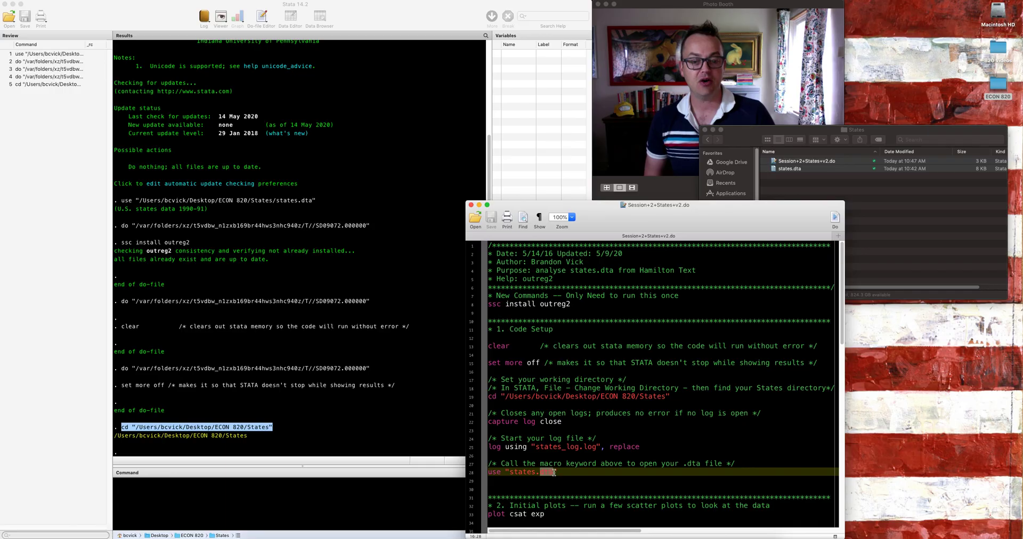
pyautogui.click(567, 472)
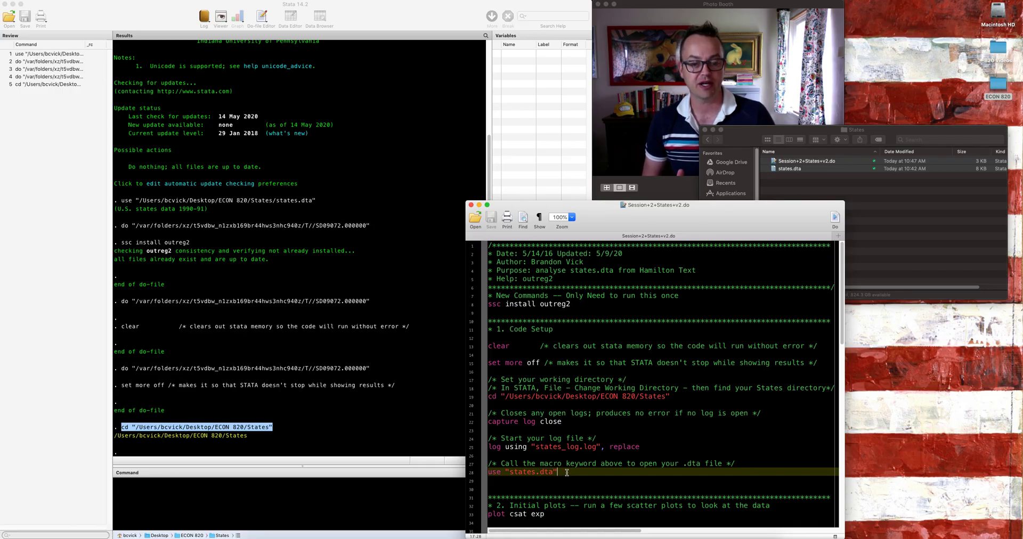
pyautogui.click(894, 212)
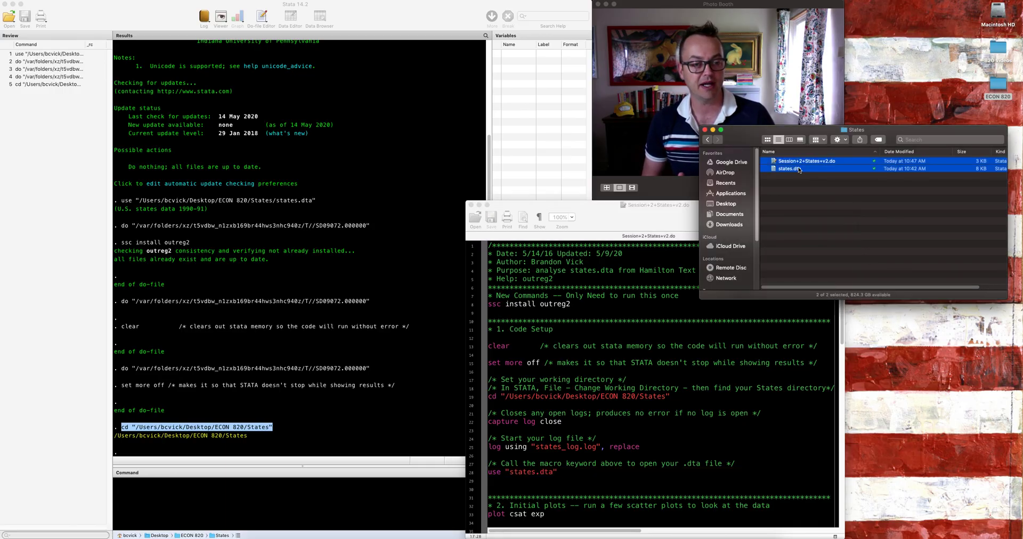
pyautogui.tripleClick(549, 471)
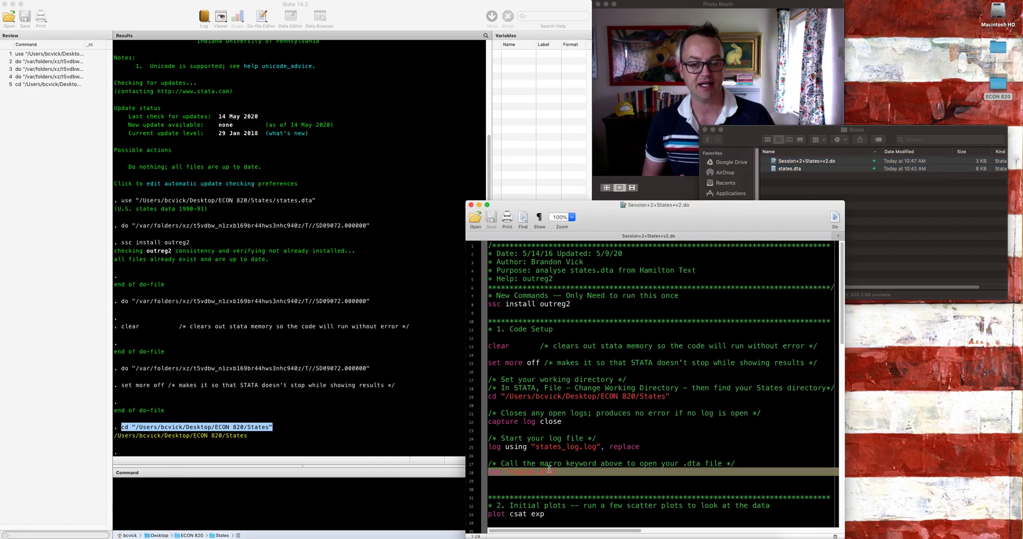
pyautogui.click(834, 218)
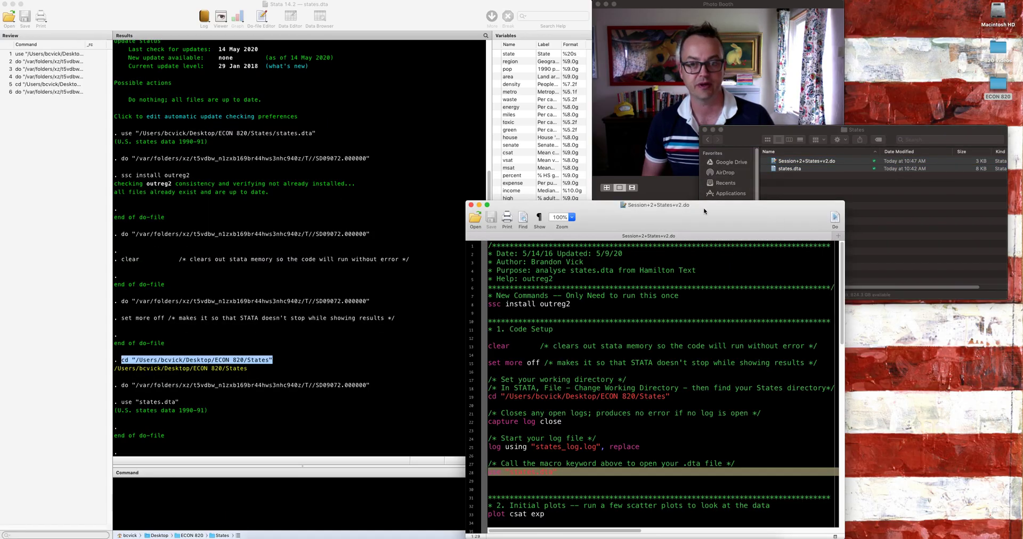
# Step: Run desc to describe the loaded dataset and summarize * for summary statistics on all variables
pyautogui.click(292, 238)
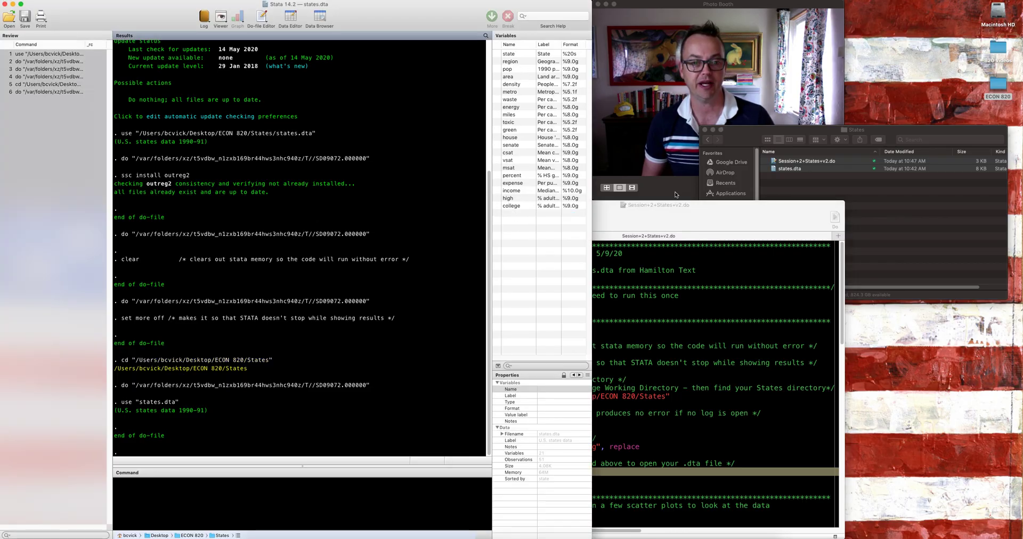
pyautogui.click(687, 214)
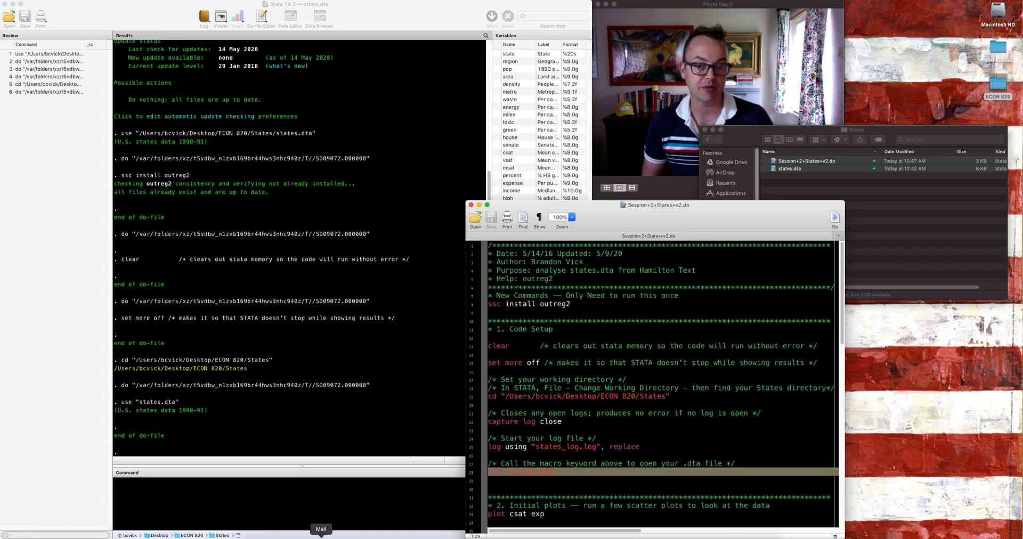
pyautogui.click(334, 504)
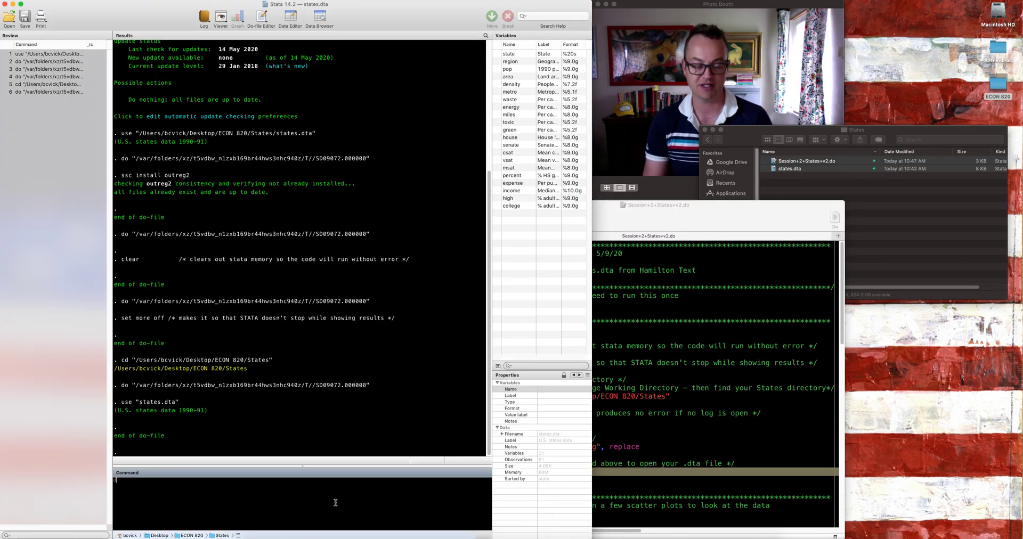
pyautogui.press('Return')
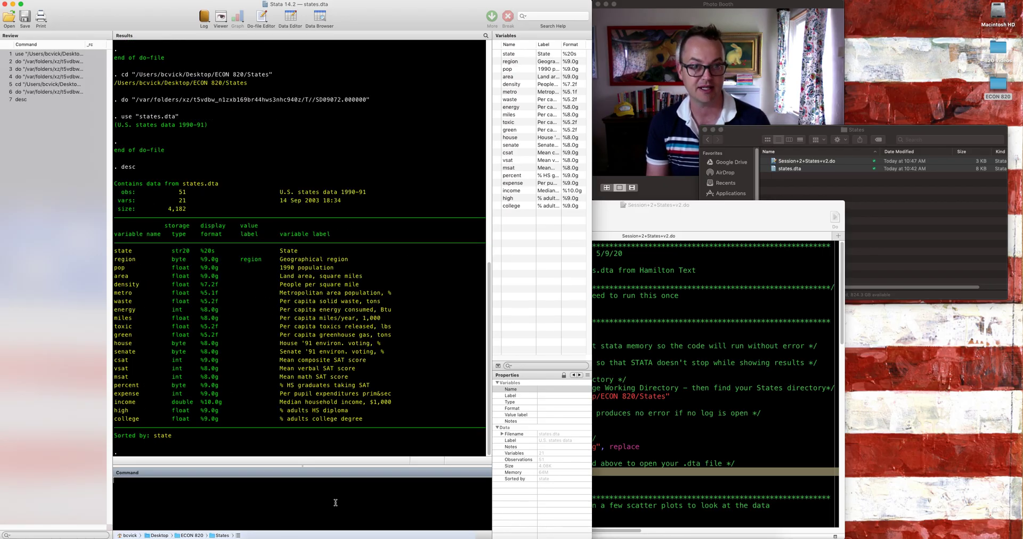
pyautogui.write('summarize *')
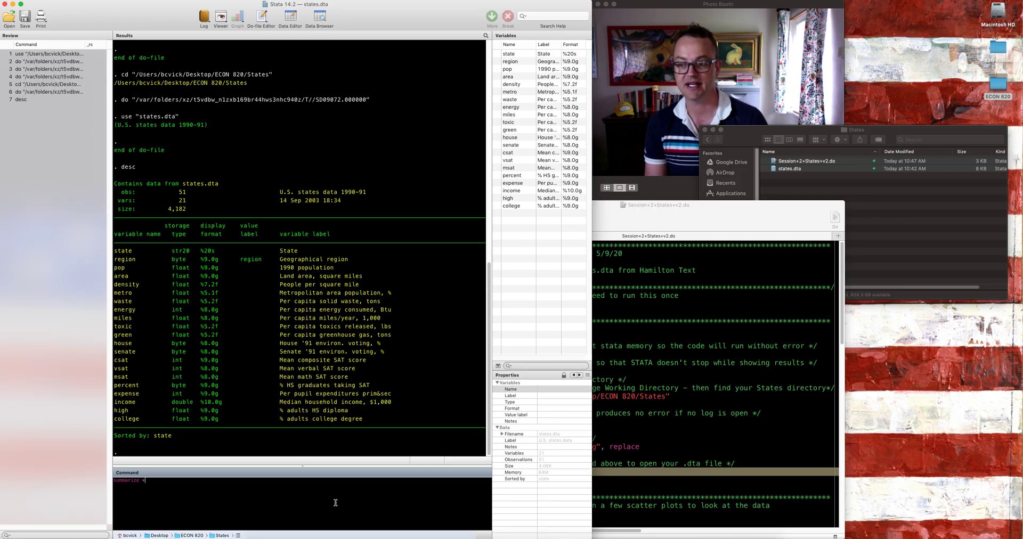
pyautogui.press('Return')
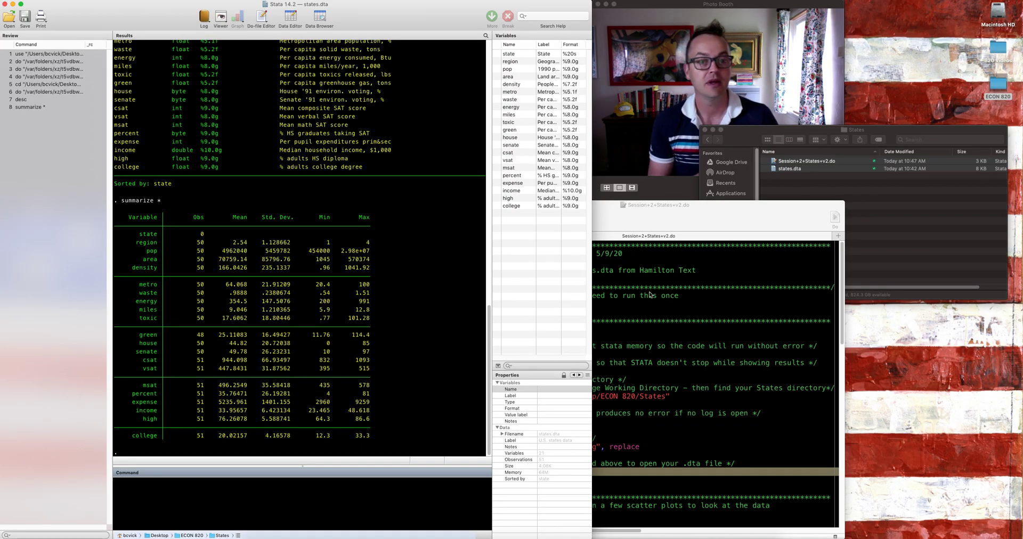
# Step: Comment out the ssc install outreg2 line of the do-file with an asterisk and save the do-file
pyautogui.click(699, 331)
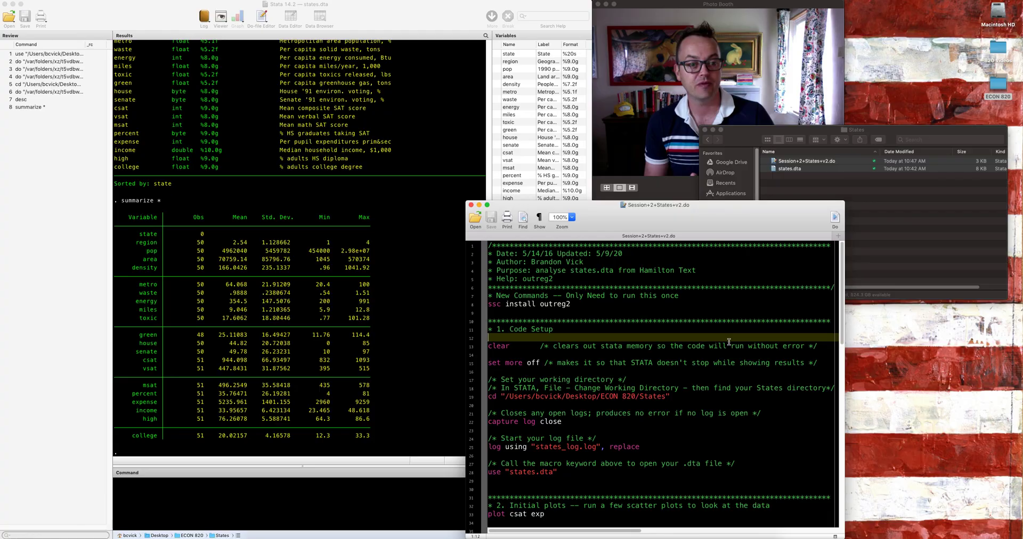
pyautogui.doubleClick(566, 400)
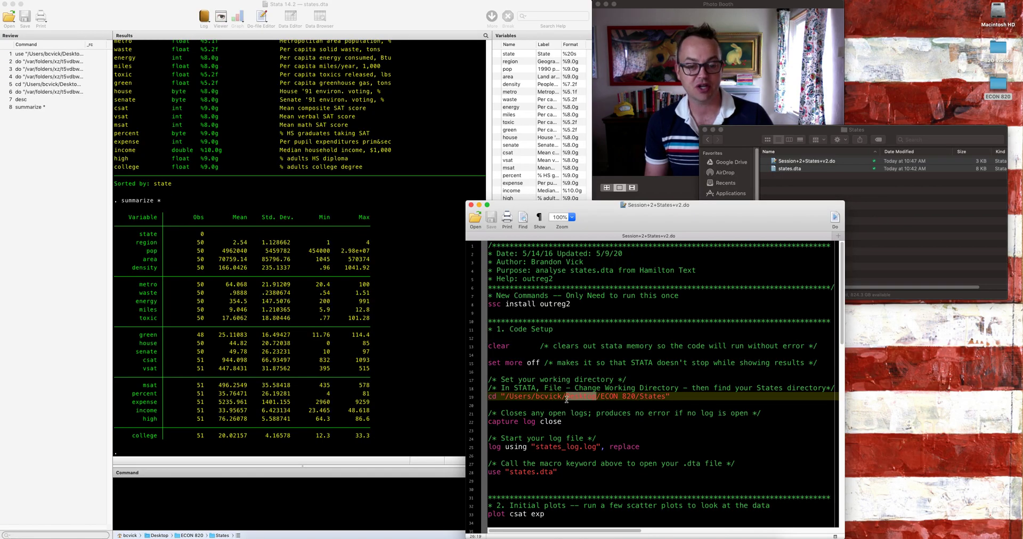
pyautogui.click(613, 334)
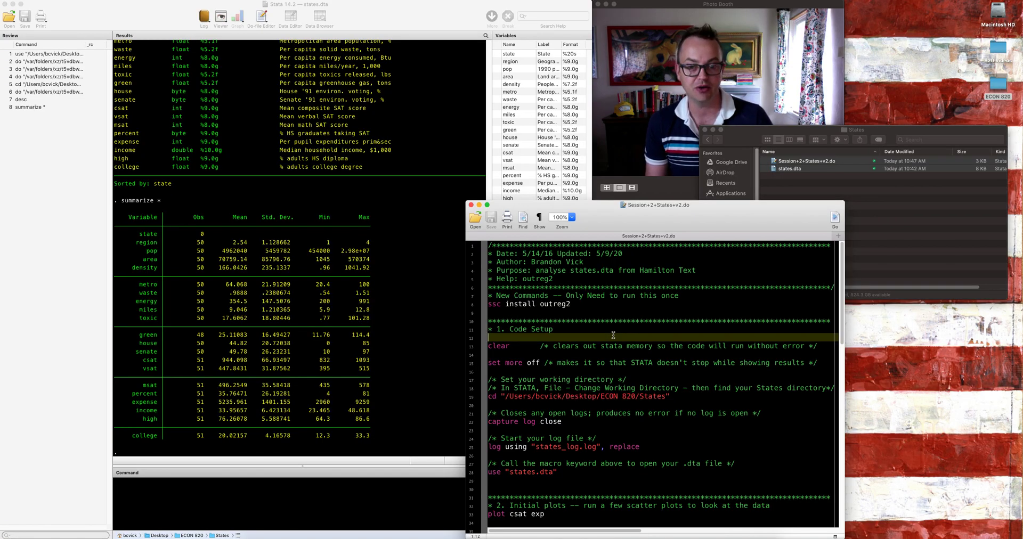
pyautogui.click(486, 306)
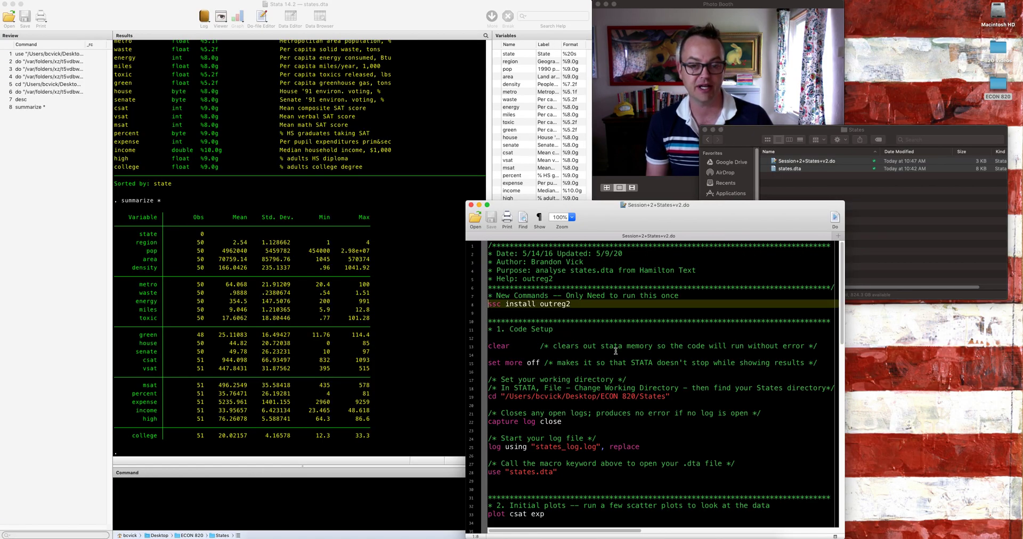
pyautogui.write('*')
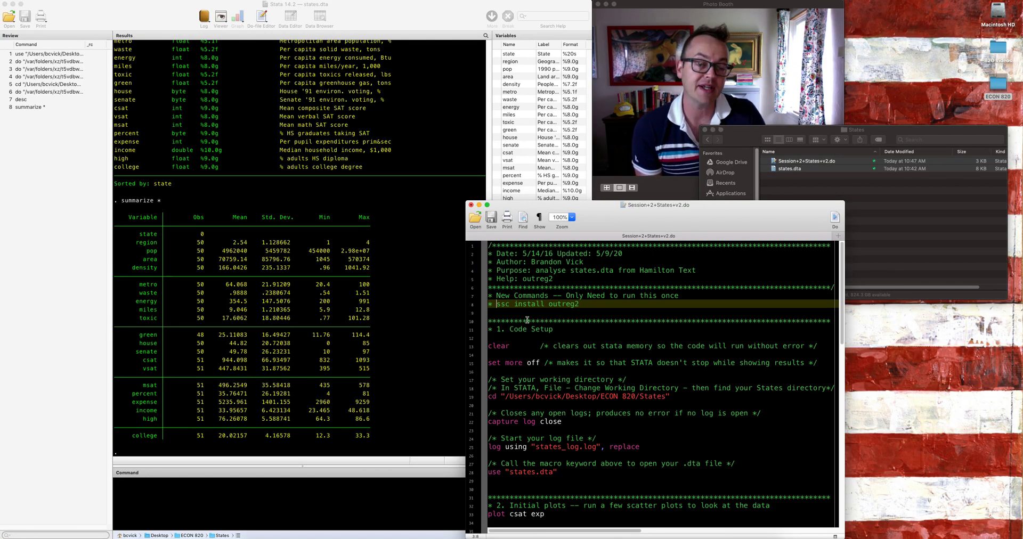
pyautogui.click(655, 141)
pyautogui.click(655, 142)
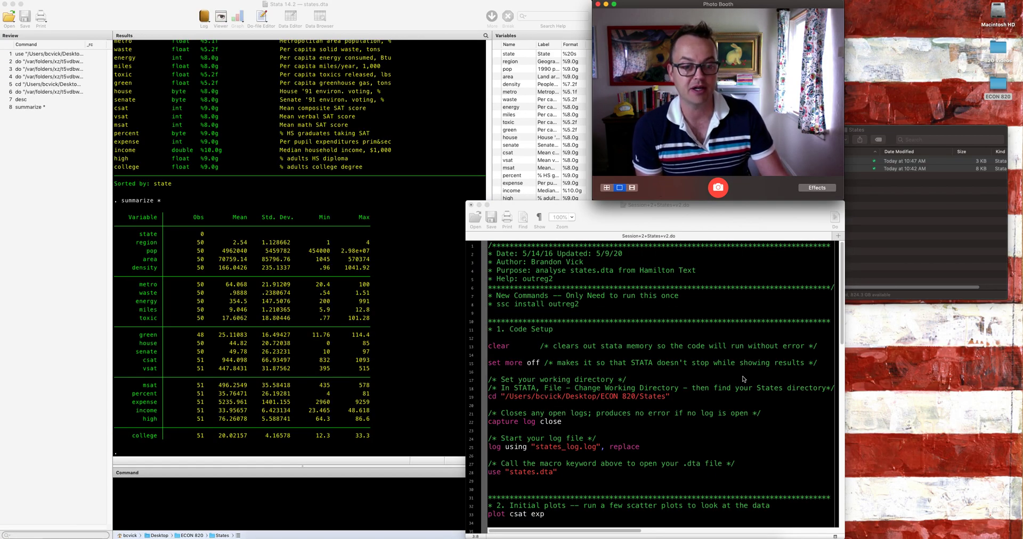
pyautogui.moveTo(843, 304)
pyautogui.mouseDown()
pyautogui.moveTo(867, 499)
pyautogui.moveTo(857, 313)
pyautogui.mouseUp()
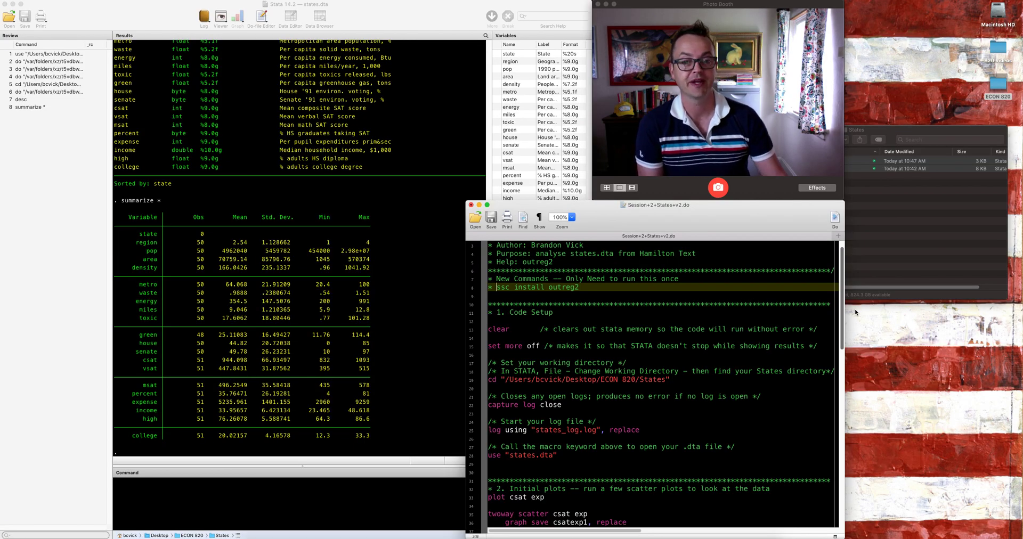
pyautogui.scroll(2, 746, 277)
pyautogui.moveTo(527, 303); pyautogui.dragTo(580, 304)
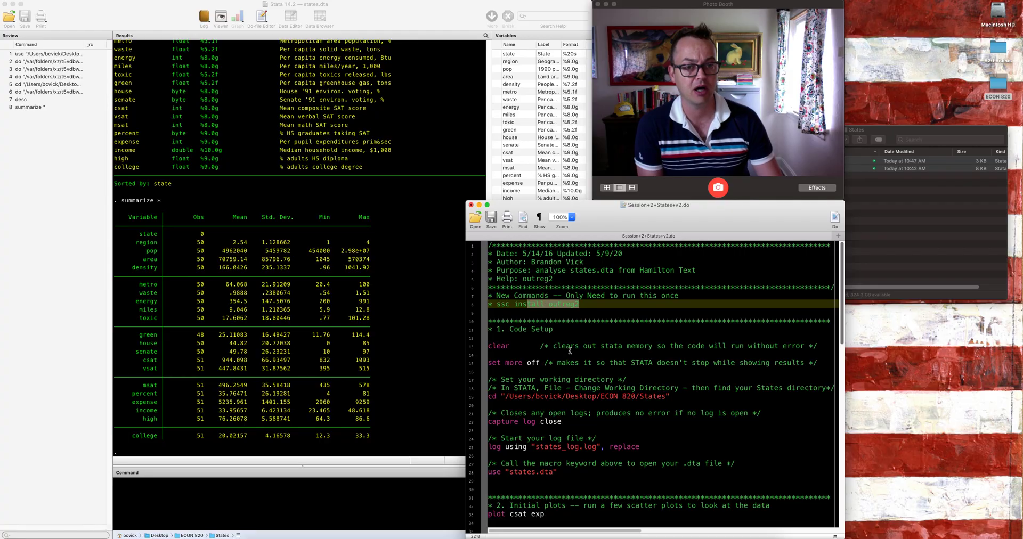
pyautogui.click(581, 314)
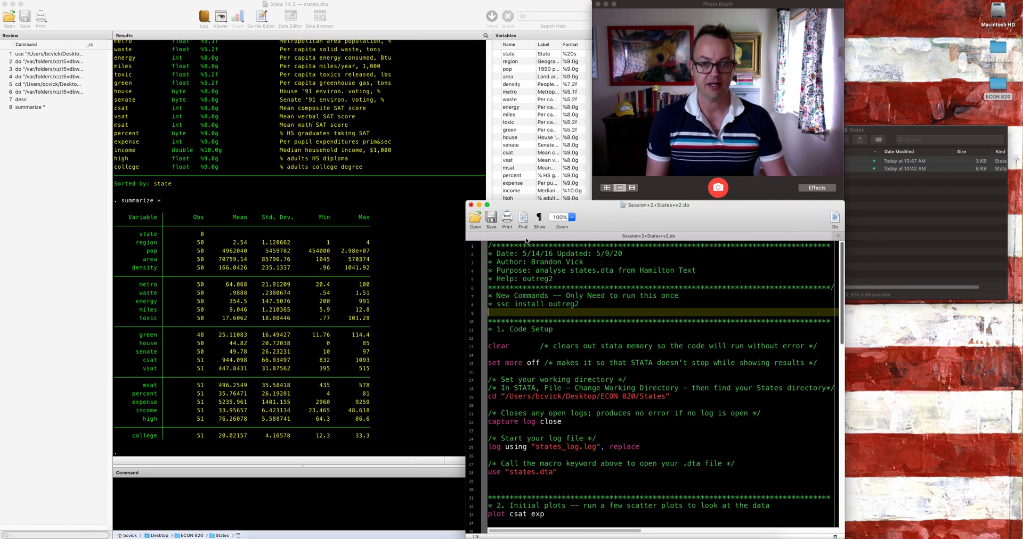
pyautogui.click(491, 218)
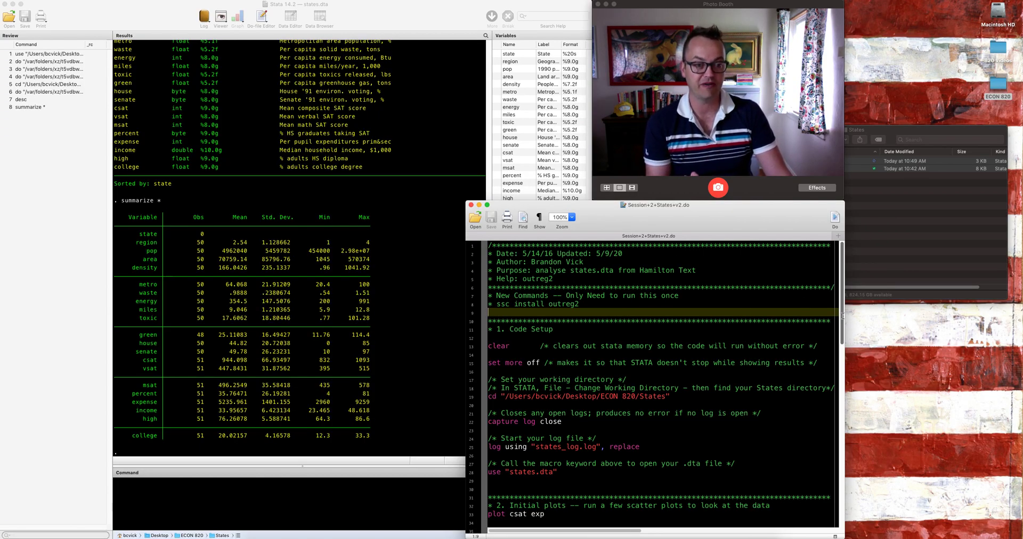
pyautogui.moveTo(842, 315); pyautogui.dragTo(844, 277)
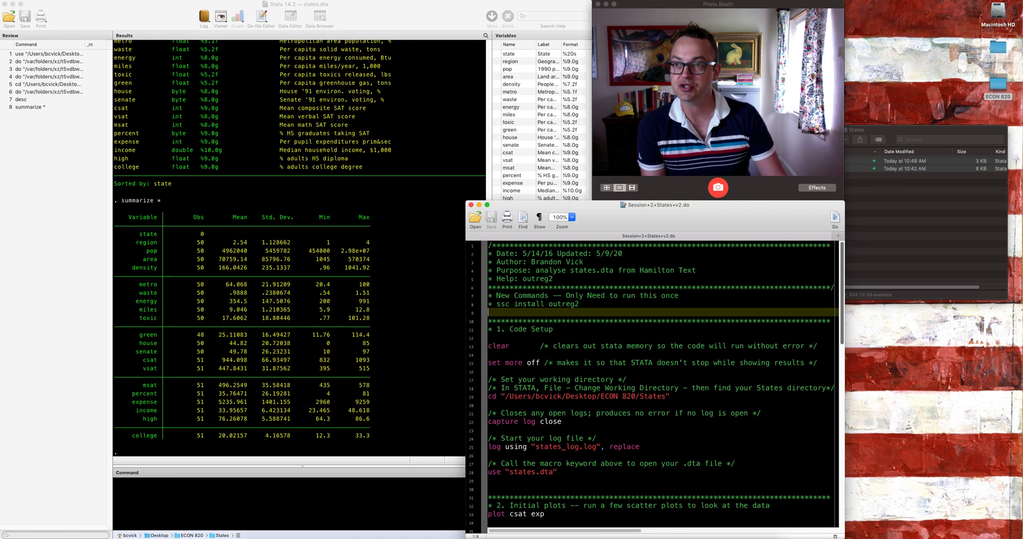
pyautogui.click(63, 0)
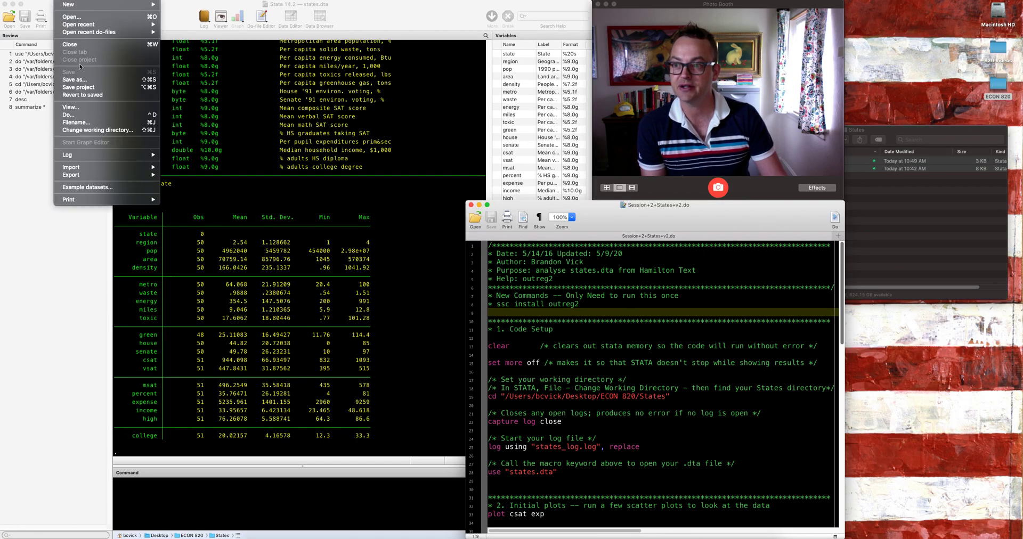
pyautogui.click(102, 114)
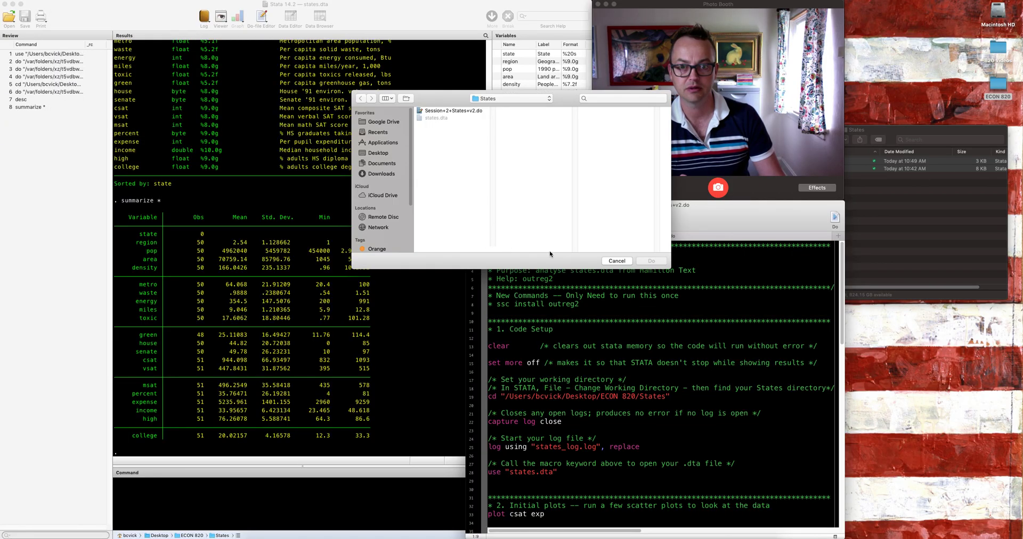
pyautogui.click(620, 259)
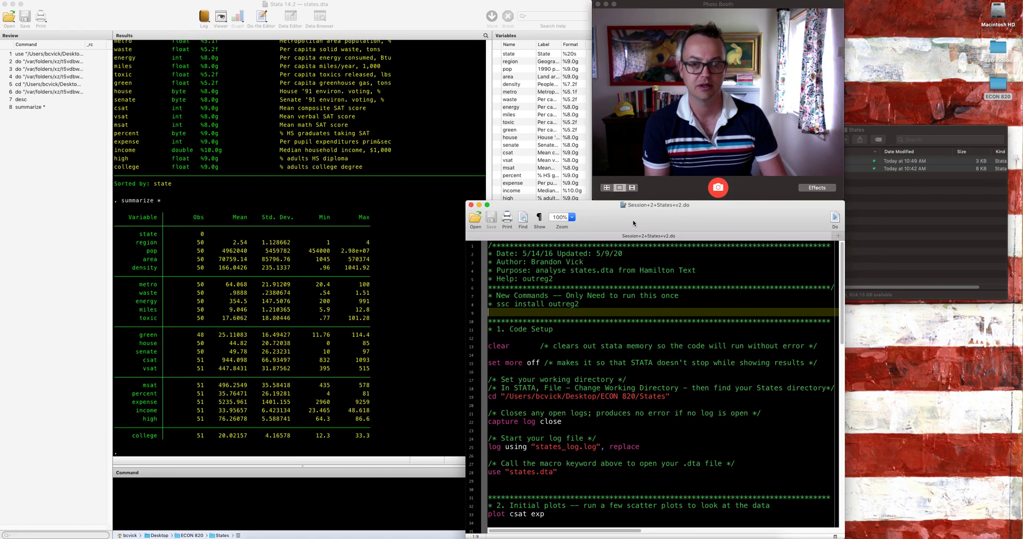
# Step: Run the entire do-file from the Do-file Editor and review the regression output in the results
pyautogui.click(835, 219)
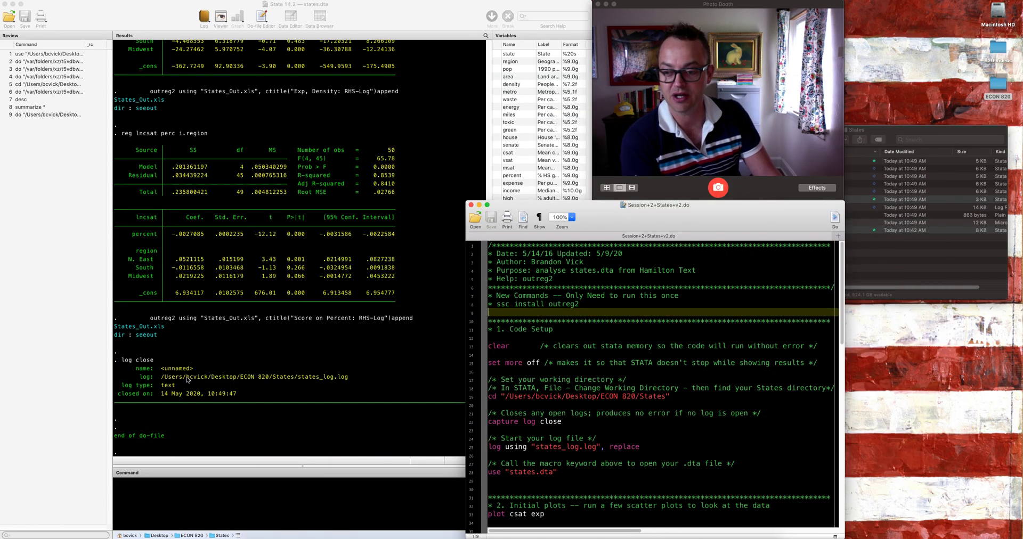
pyautogui.click(193, 442)
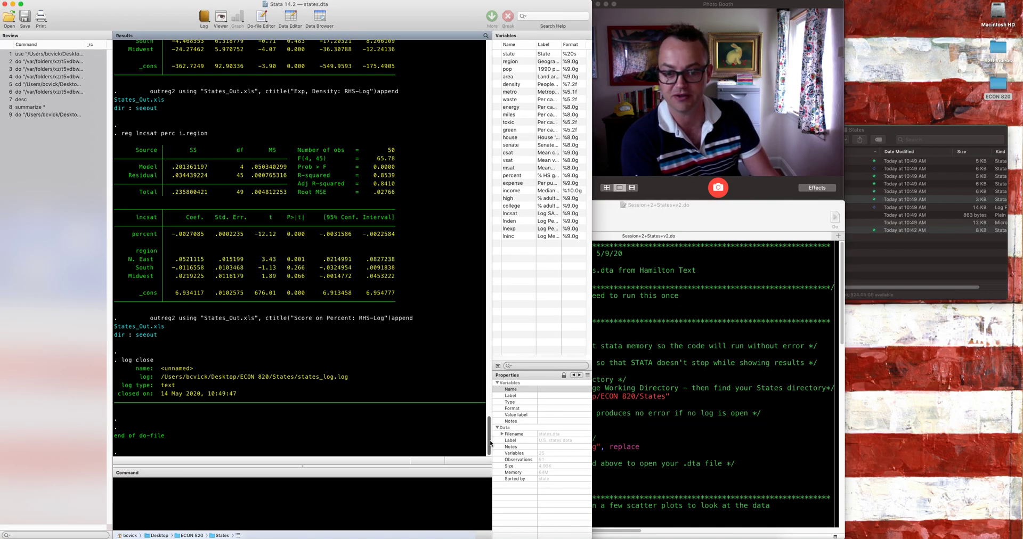
pyautogui.scroll(1, 489, 421)
pyautogui.moveTo(490, 421); pyautogui.dragTo(490, 352)
pyautogui.scroll(-12, 469, 344)
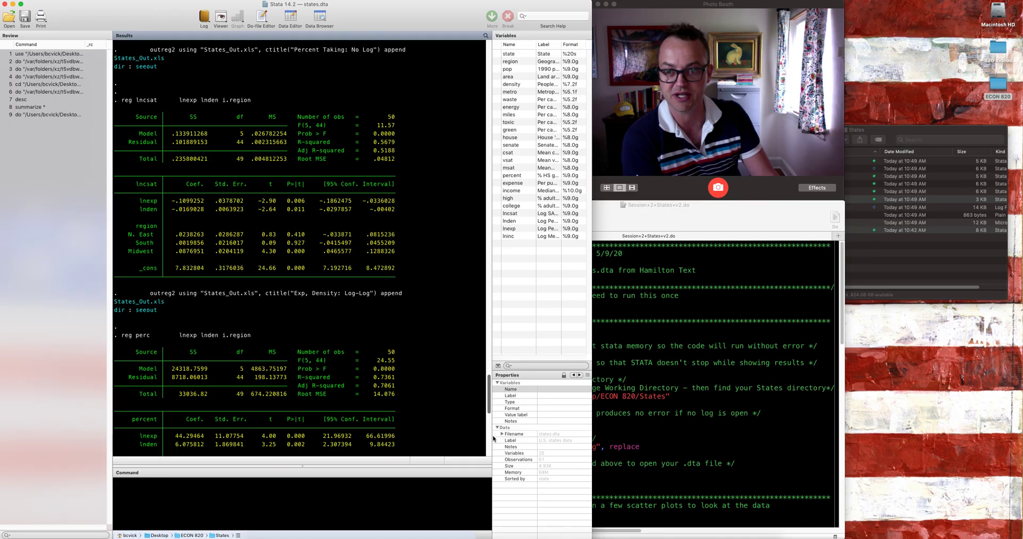
# Step: Bring the States folder in front of the do-file, view the saved graph csatexp1.gph, and close the graph
pyautogui.click(633, 314)
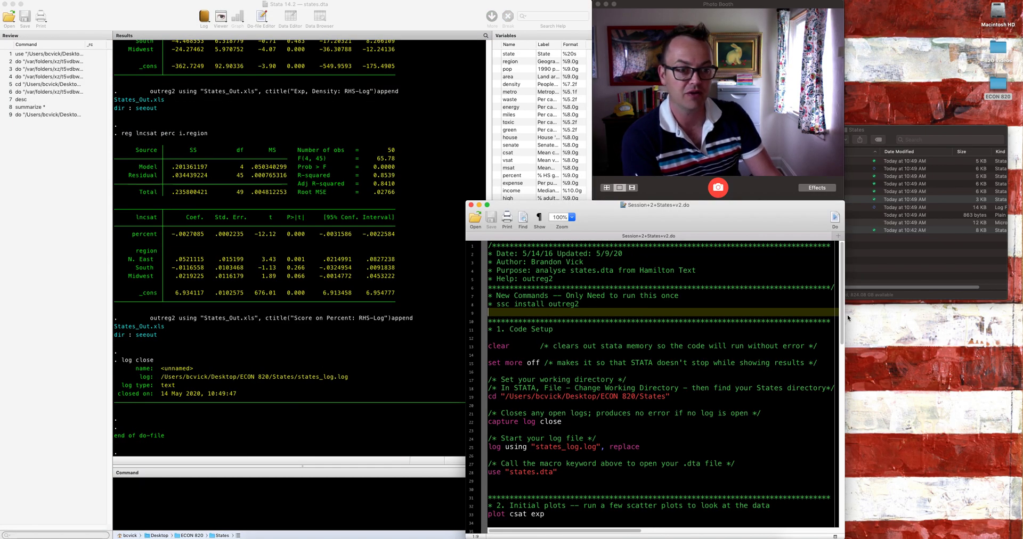
pyautogui.moveTo(843, 311)
pyautogui.mouseDown()
pyautogui.moveTo(849, 490)
pyautogui.moveTo(848, 296)
pyautogui.mouseUp()
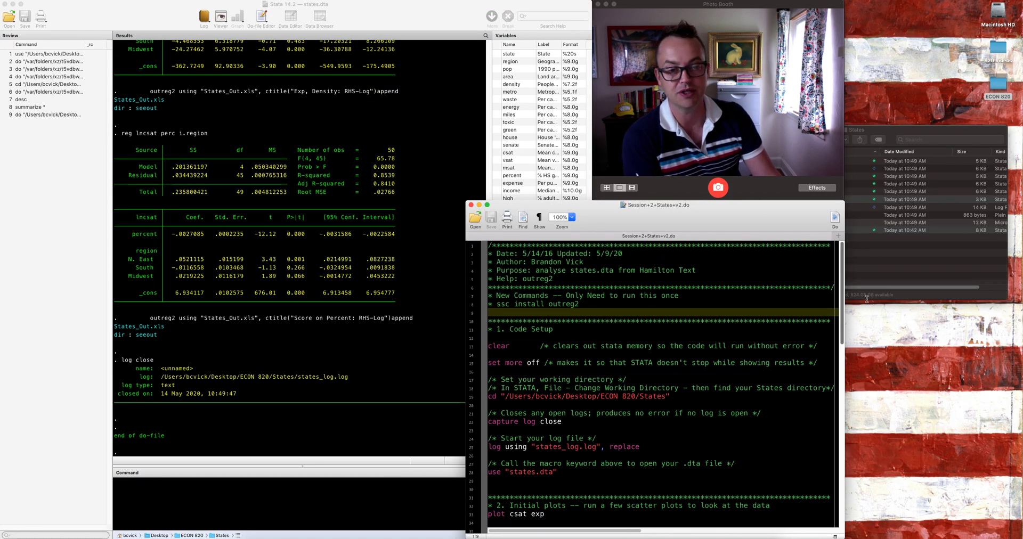
pyautogui.moveTo(909, 131); pyautogui.dragTo(745, 247)
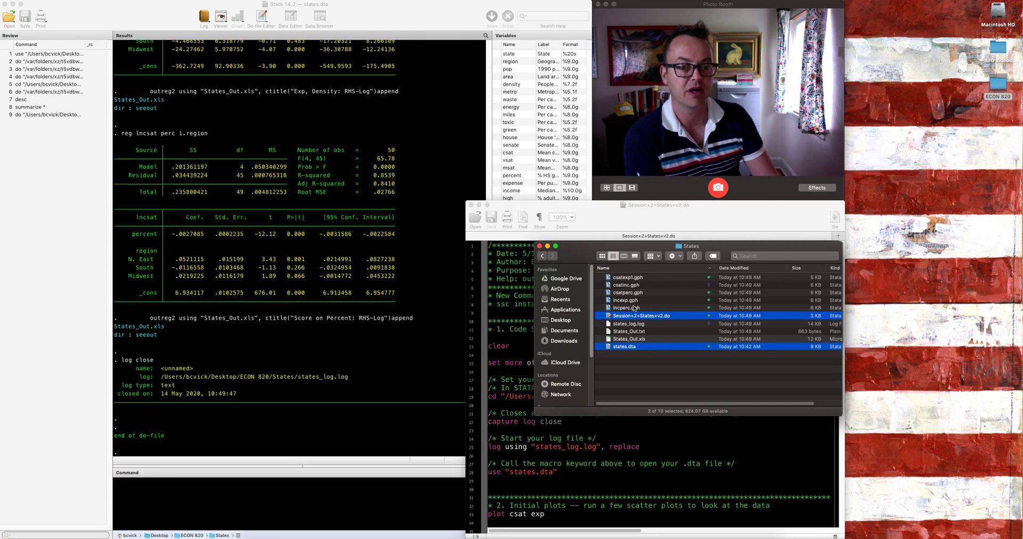
pyautogui.doubleClick(639, 277)
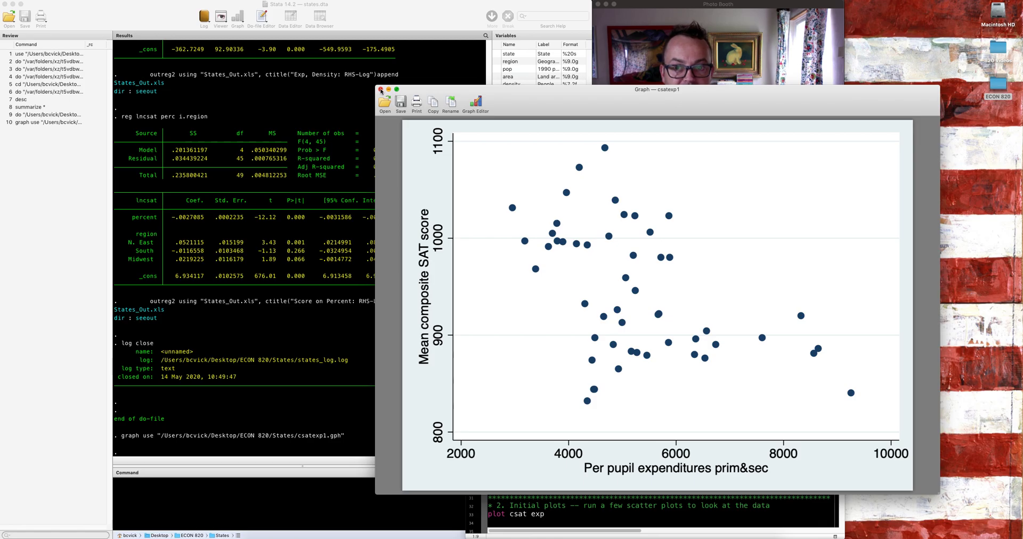
pyautogui.click(380, 90)
pyautogui.hotkey('ctrl', 'Up')
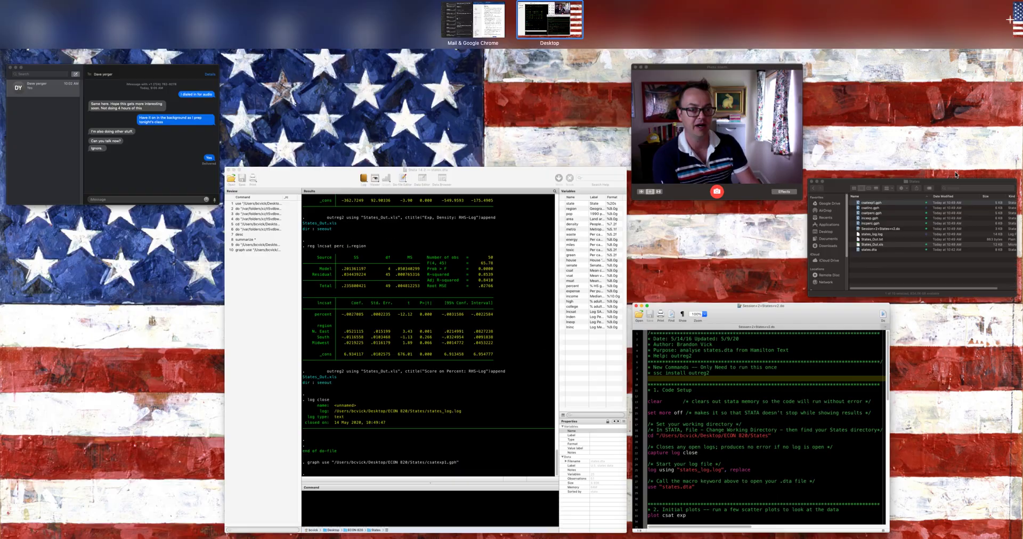
pyautogui.click(761, 366)
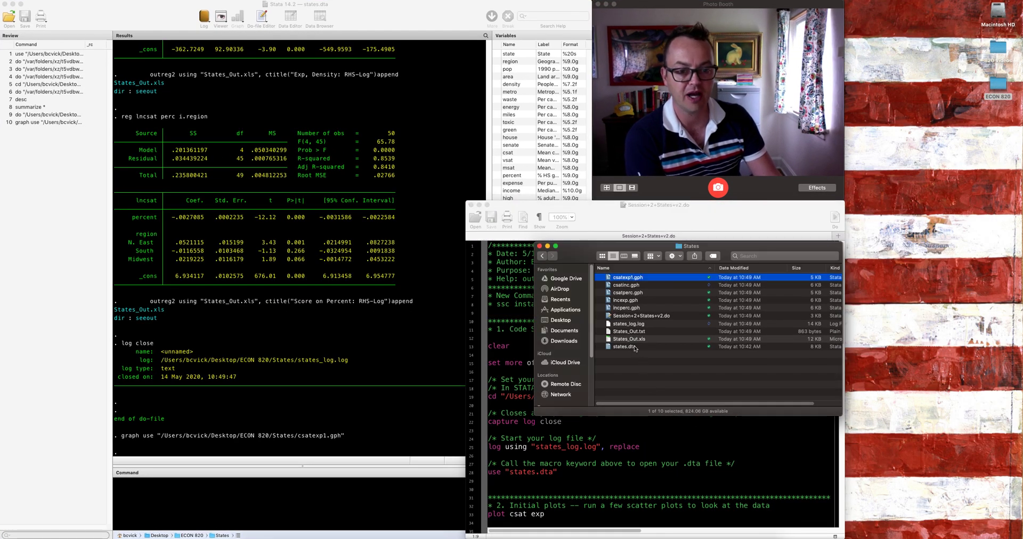
# Step: Open States_Out.xls from the States folder in Excel, examine the regression table in a smaller window, and close the workbook
pyautogui.click(641, 342)
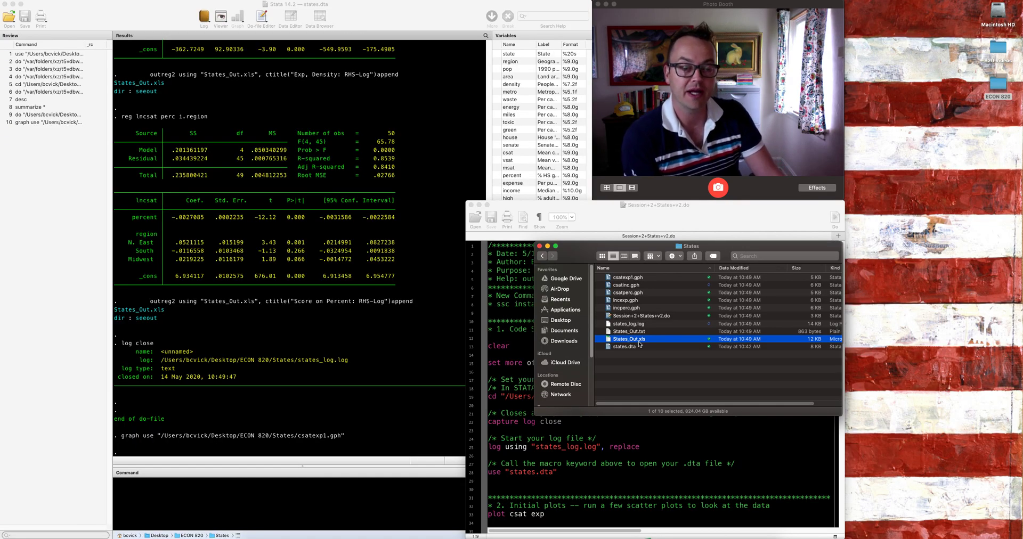
pyautogui.doubleClick(640, 344)
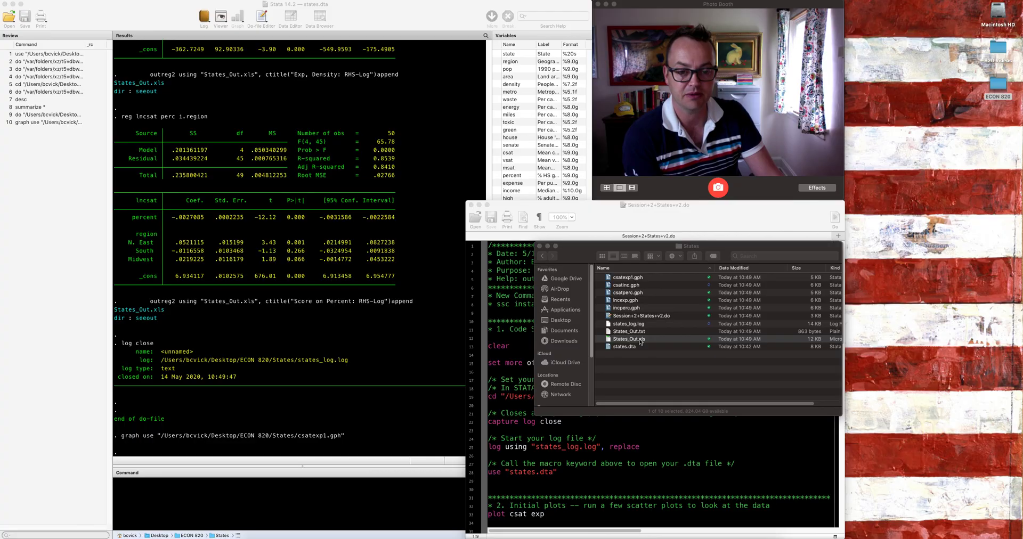
pyautogui.click(539, 176)
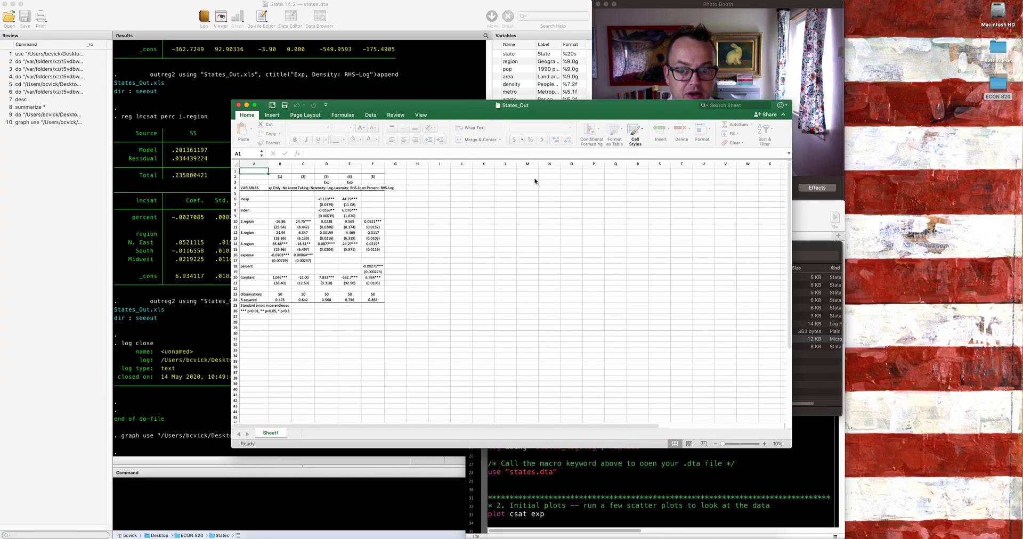
pyautogui.moveTo(788, 444); pyautogui.dragTo(477, 426)
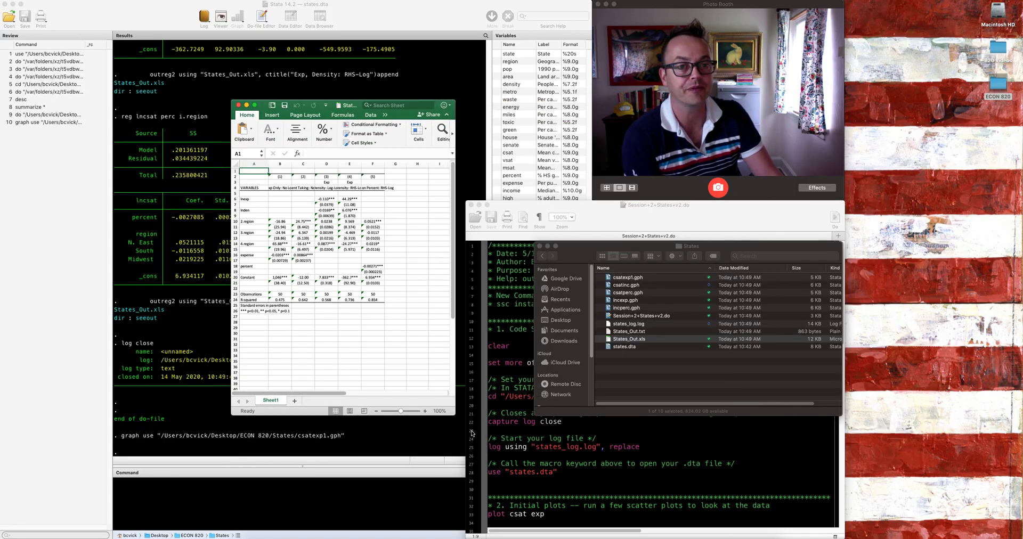
pyautogui.click(238, 105)
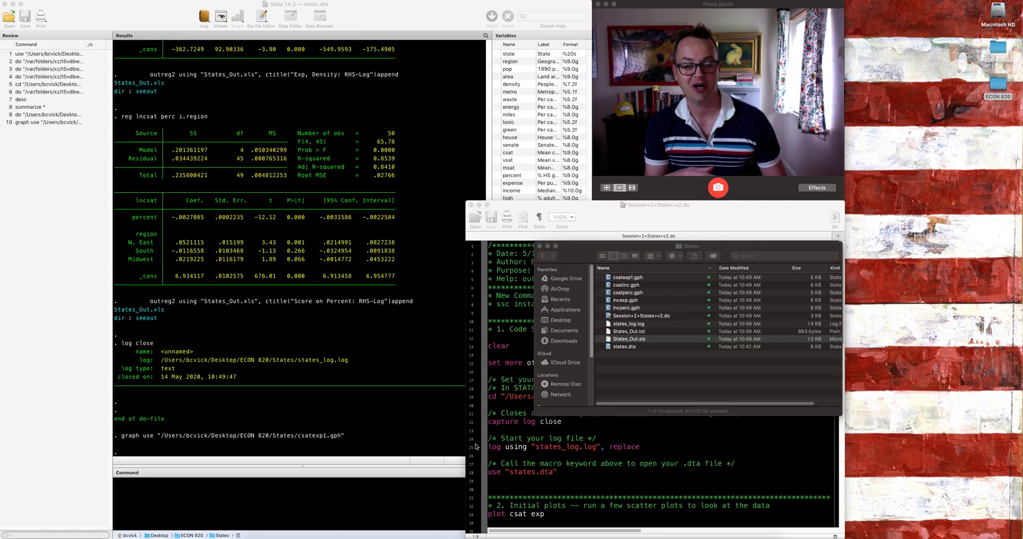
pyautogui.rightClick(511, 535)
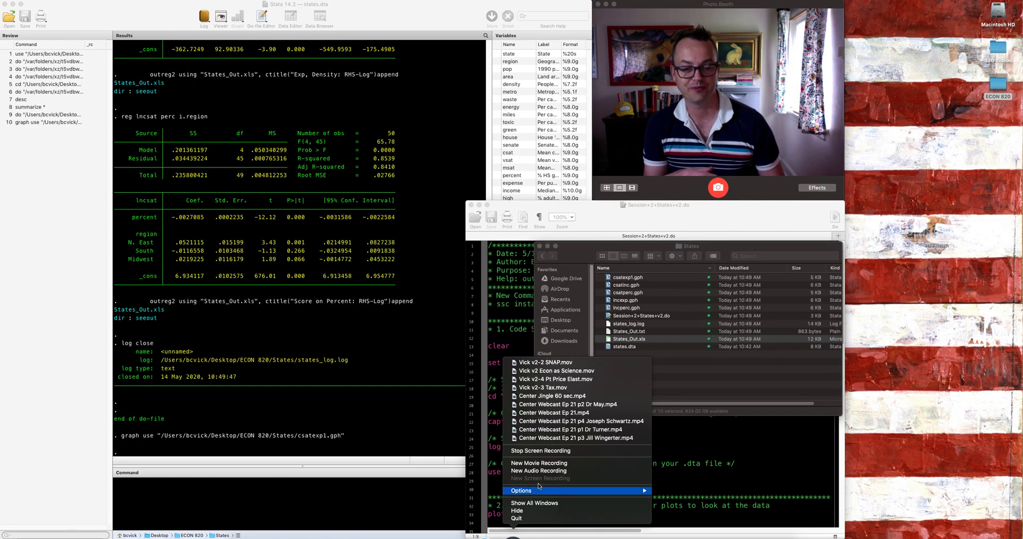